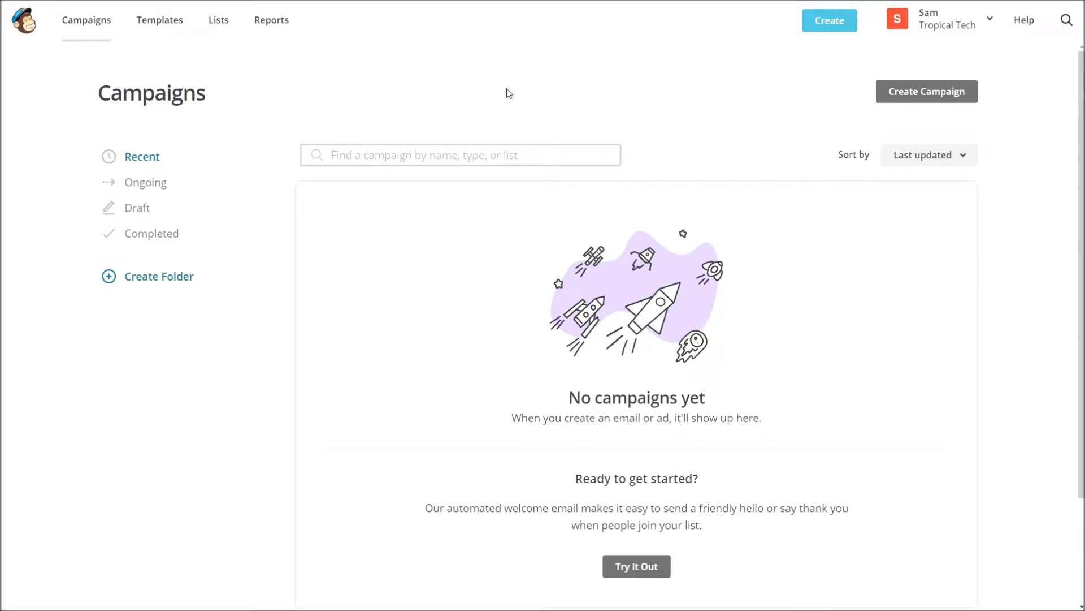
# Create a new regular email campaign named 'Newsletter' and open its draft setup page
pyautogui.scroll(-1, 511, 91)
pyautogui.scroll(1, 531, 93)
pyautogui.moveTo(99, 92); pyautogui.dragTo(206, 93)
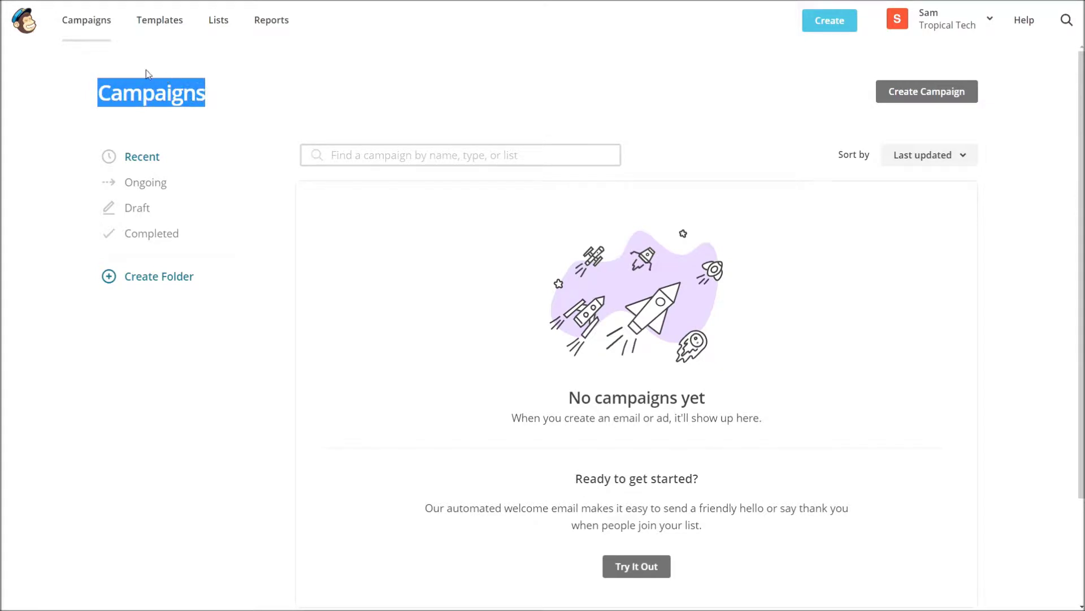
pyautogui.click(79, 13)
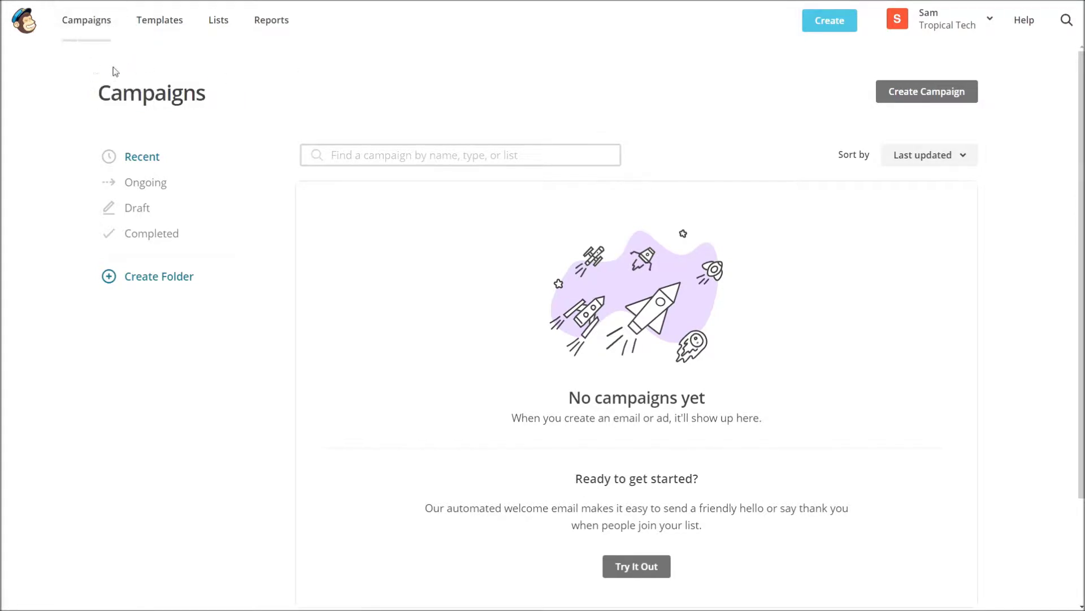
pyautogui.click(914, 97)
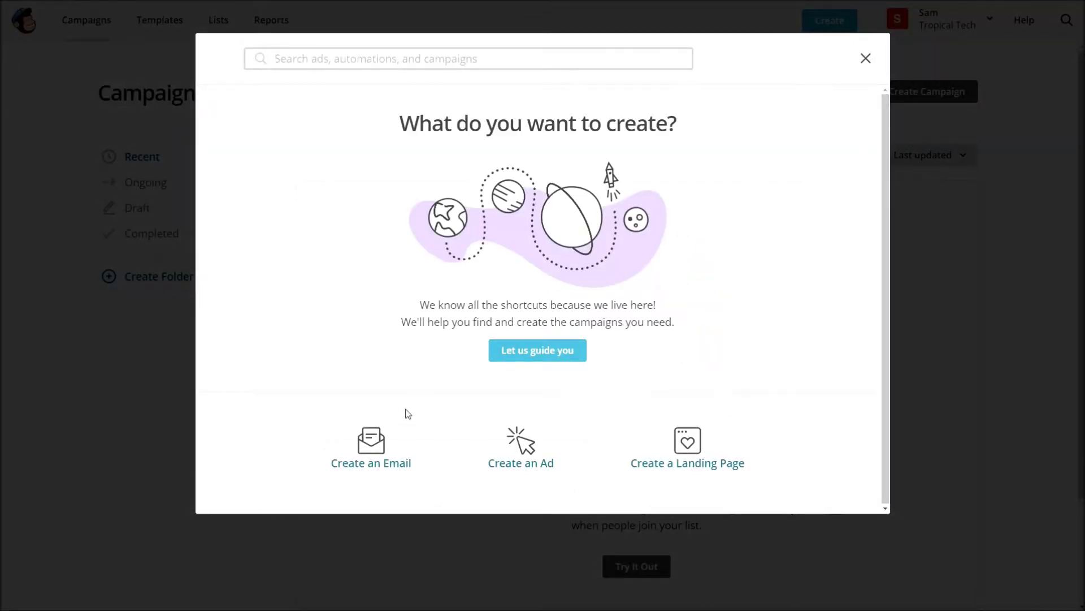
pyautogui.click(390, 439)
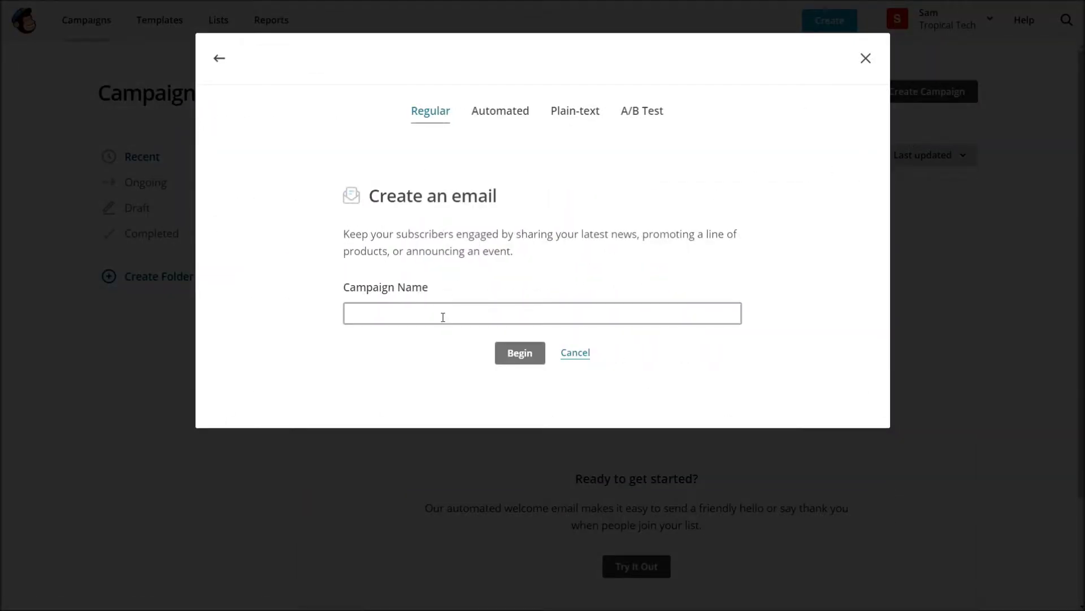
pyautogui.click(443, 317)
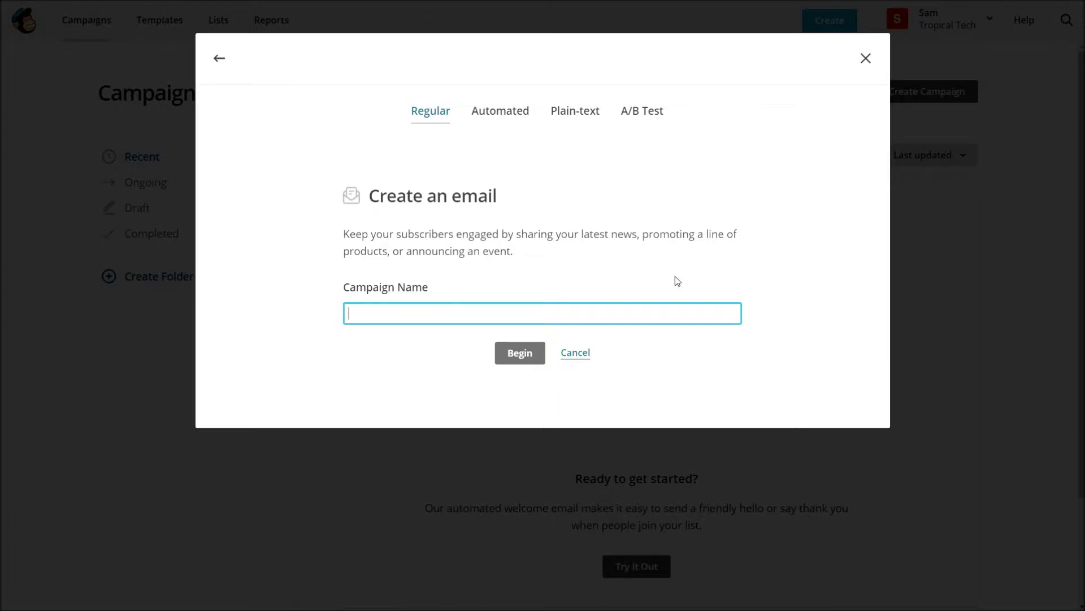
pyautogui.write('Ne')
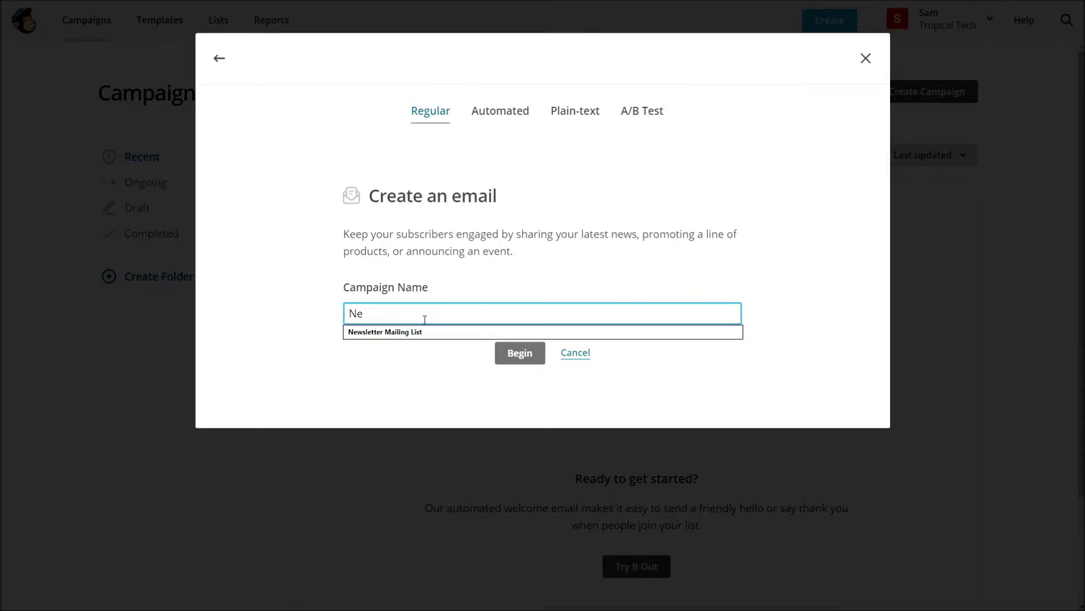
pyautogui.write('wsletter')
pyautogui.click(287, 239)
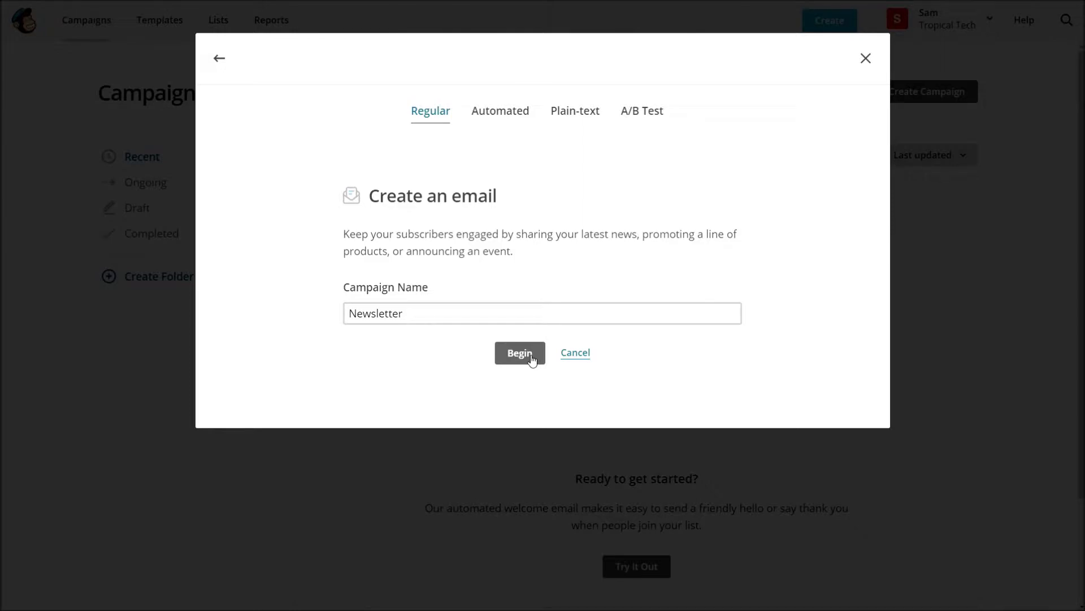
pyautogui.click(531, 358)
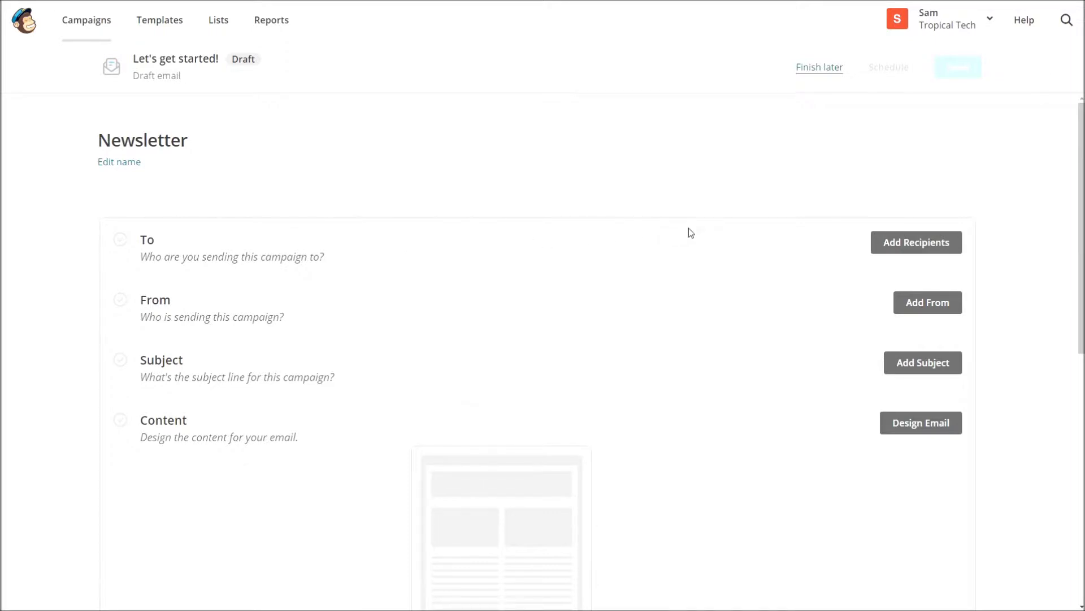
# Choose Newsletter Mailing List as the campaign's recipients
pyautogui.click(924, 241)
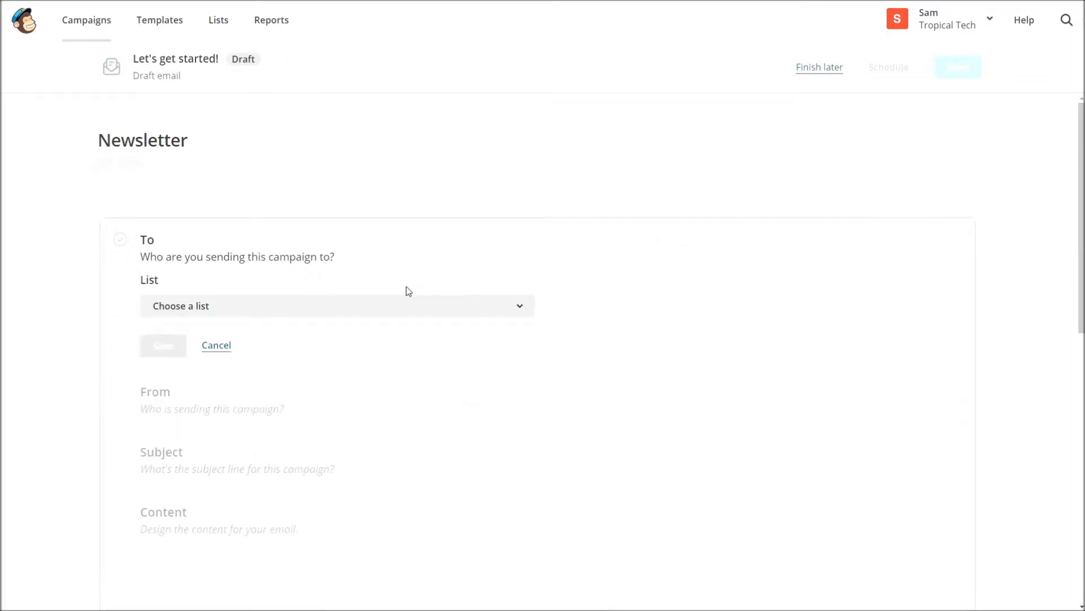
pyautogui.click(365, 310)
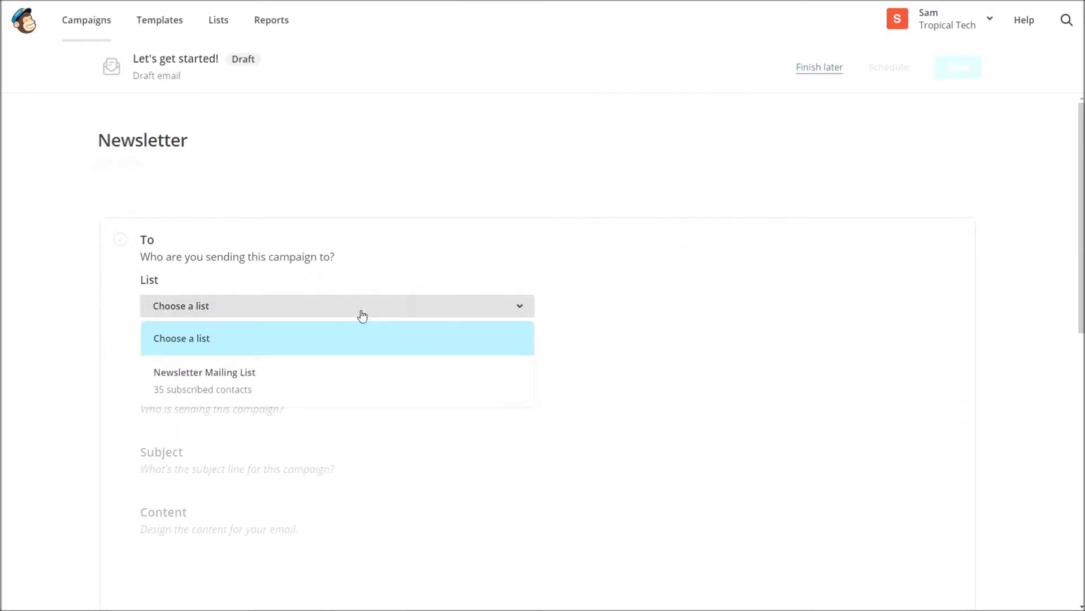
pyautogui.click(266, 380)
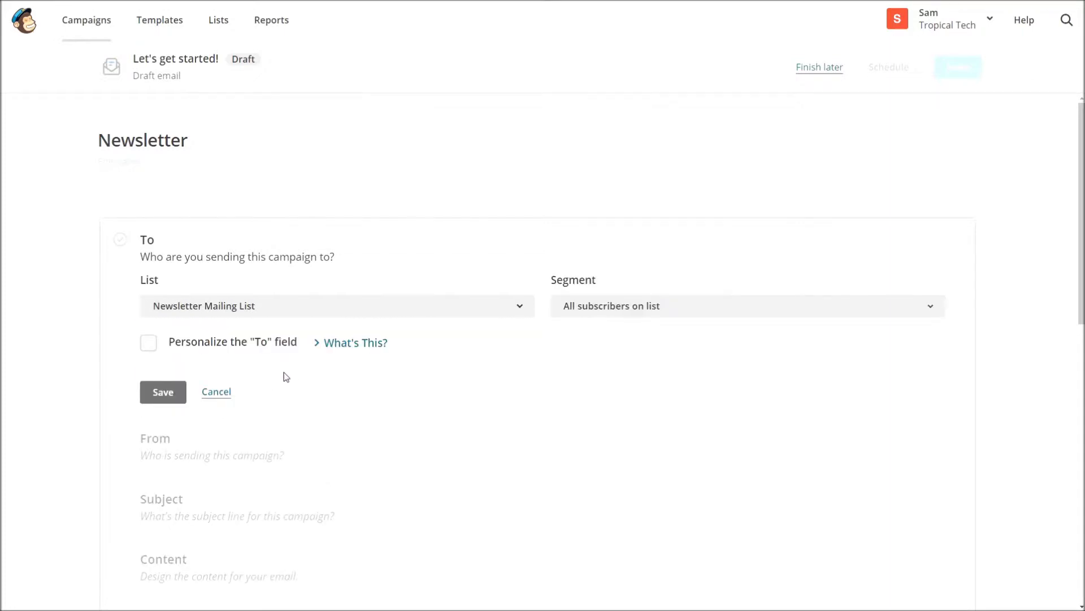
# Try the *|FNAME|* To-field personalization, leave it turned off, and save the recipients
pyautogui.click(149, 345)
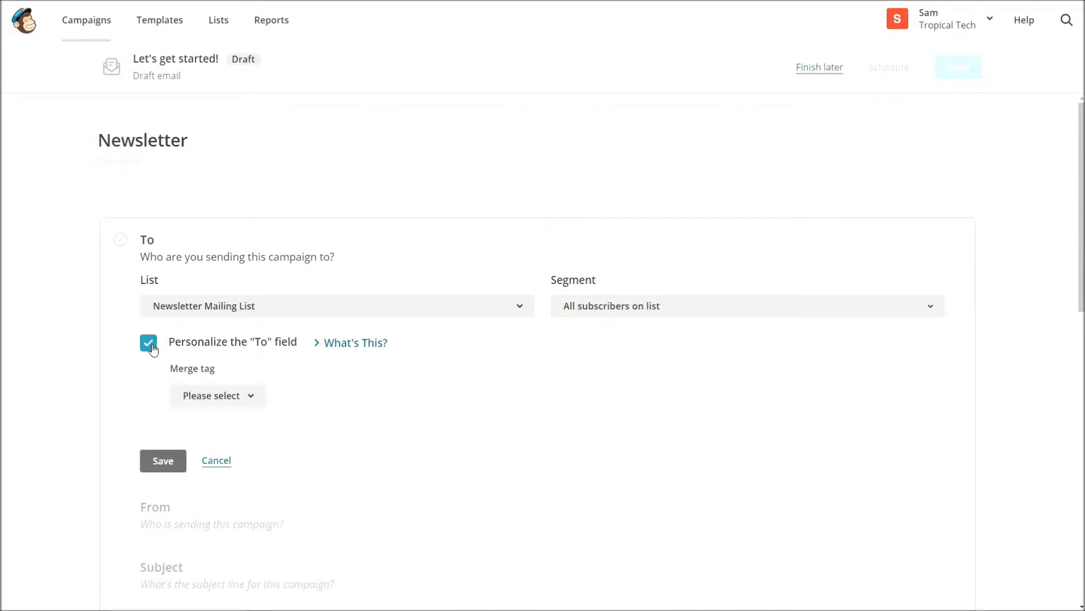
pyautogui.click(243, 400)
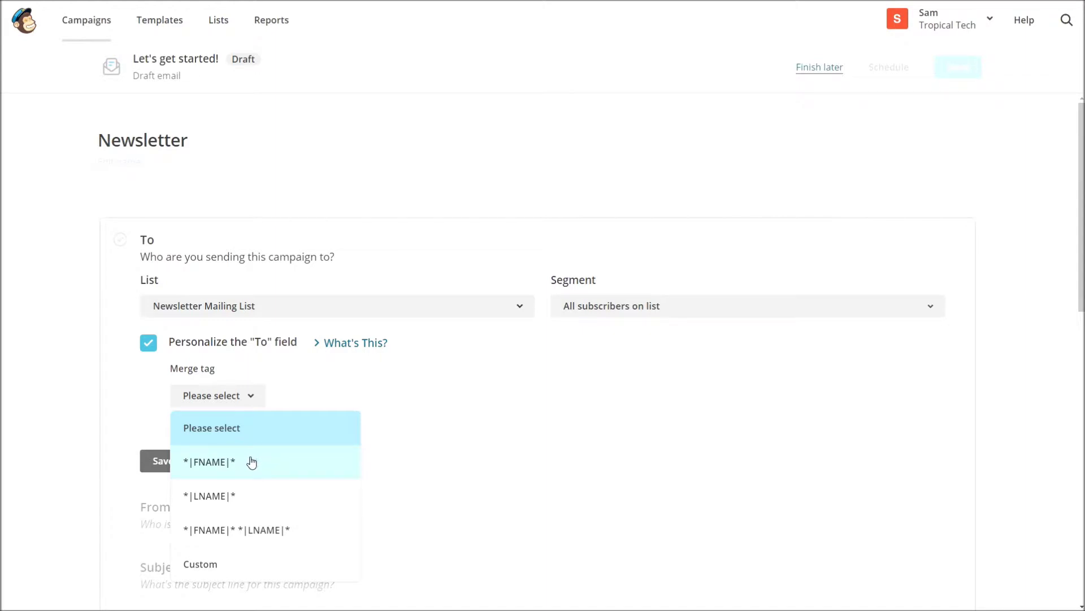
pyautogui.click(141, 406)
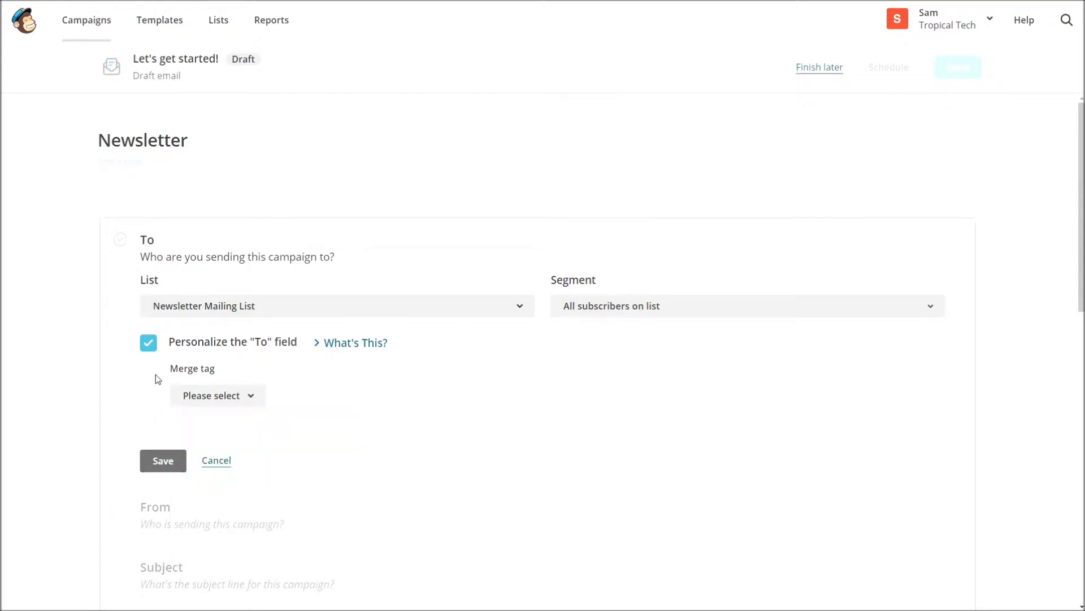
pyautogui.click(150, 344)
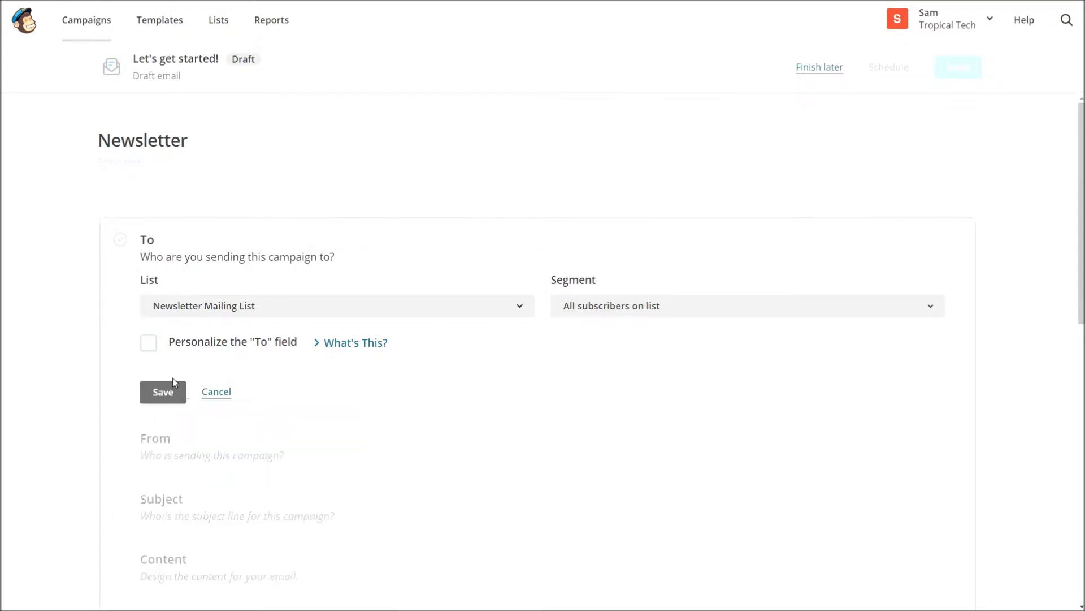
pyautogui.click(148, 343)
pyautogui.click(218, 396)
pyautogui.click(218, 457)
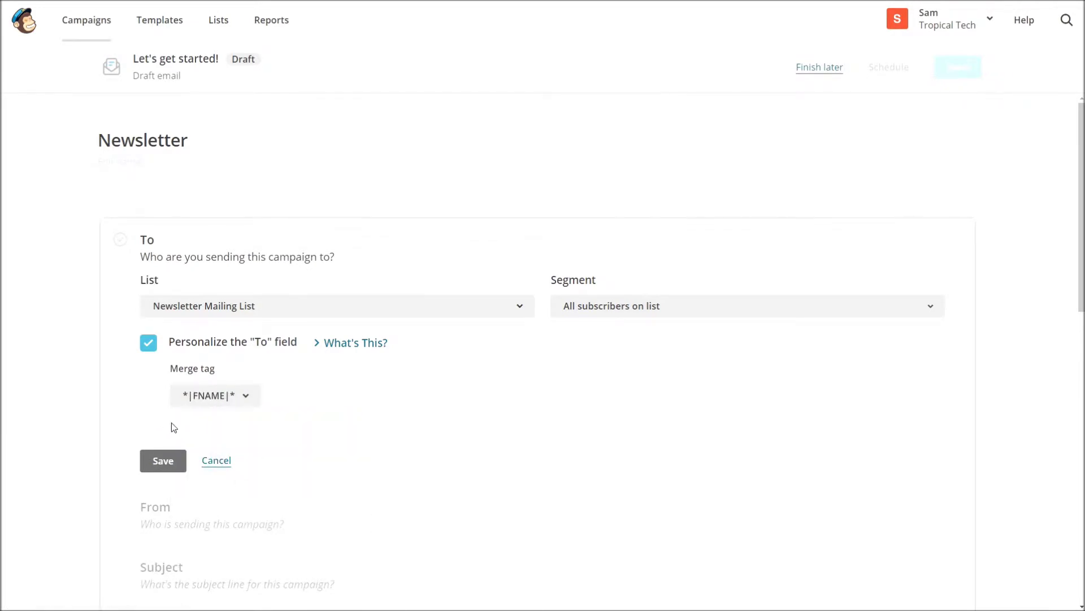
pyautogui.click(149, 344)
pyautogui.click(169, 392)
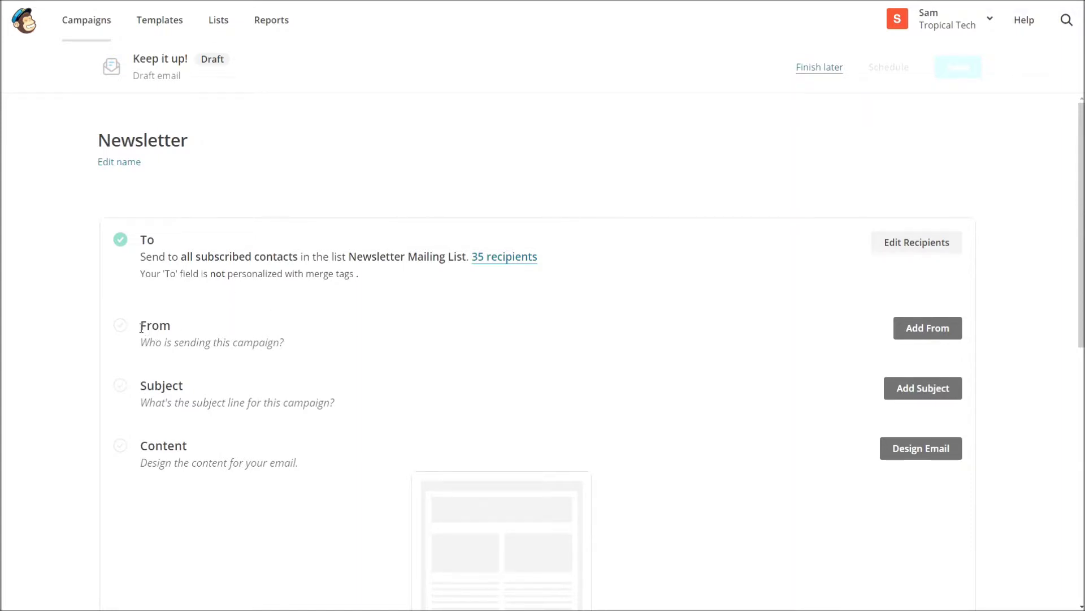
# Save Tropical Tech and its prefilled email address as the campaign sender
pyautogui.click(926, 343)
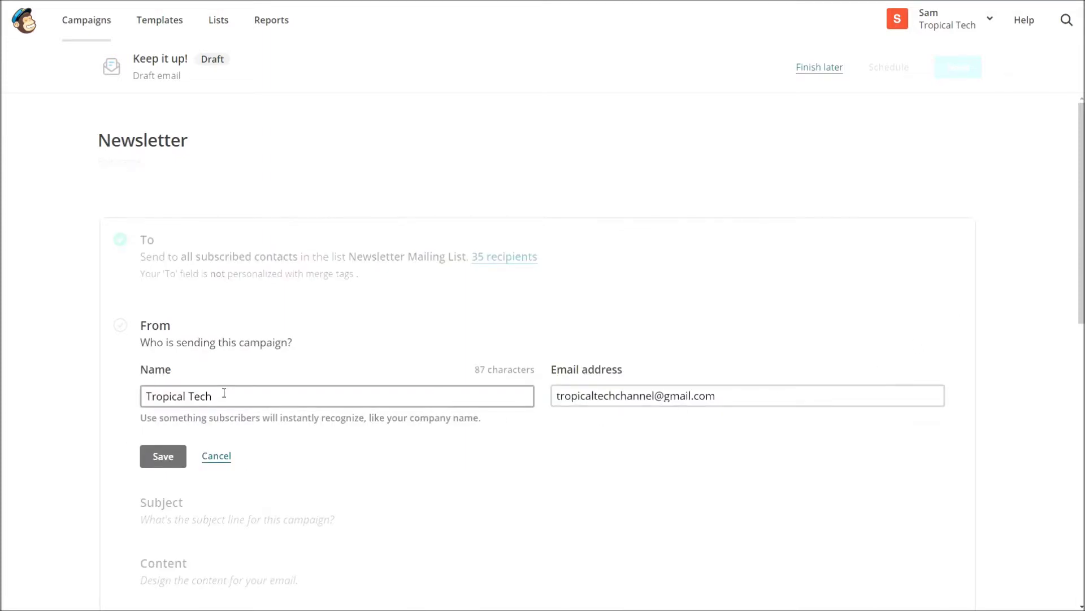
pyautogui.moveTo(224, 393); pyautogui.dragTo(145, 396)
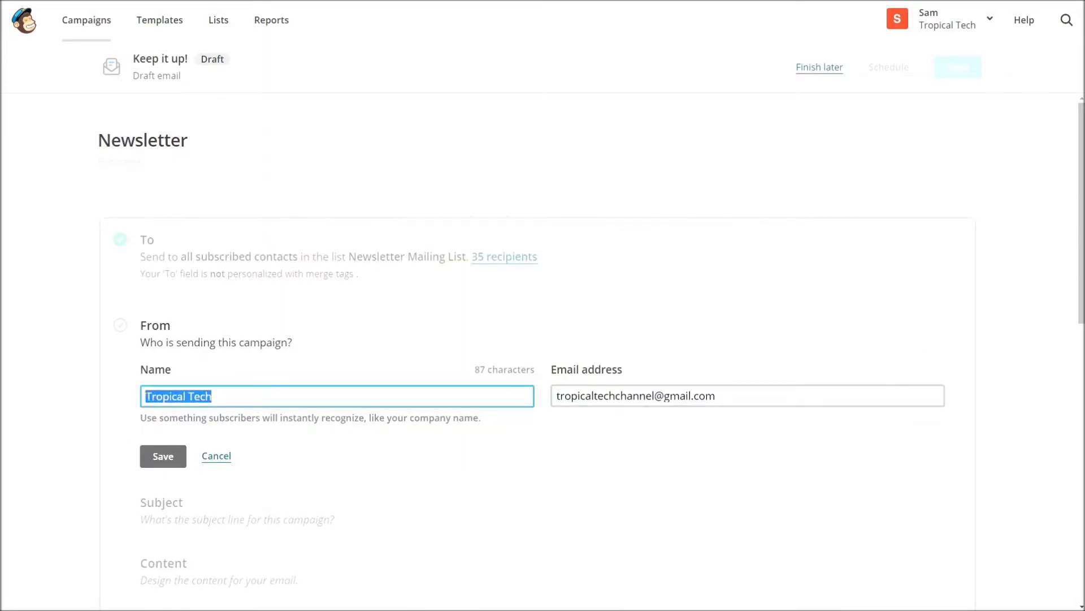
pyautogui.click(214, 395)
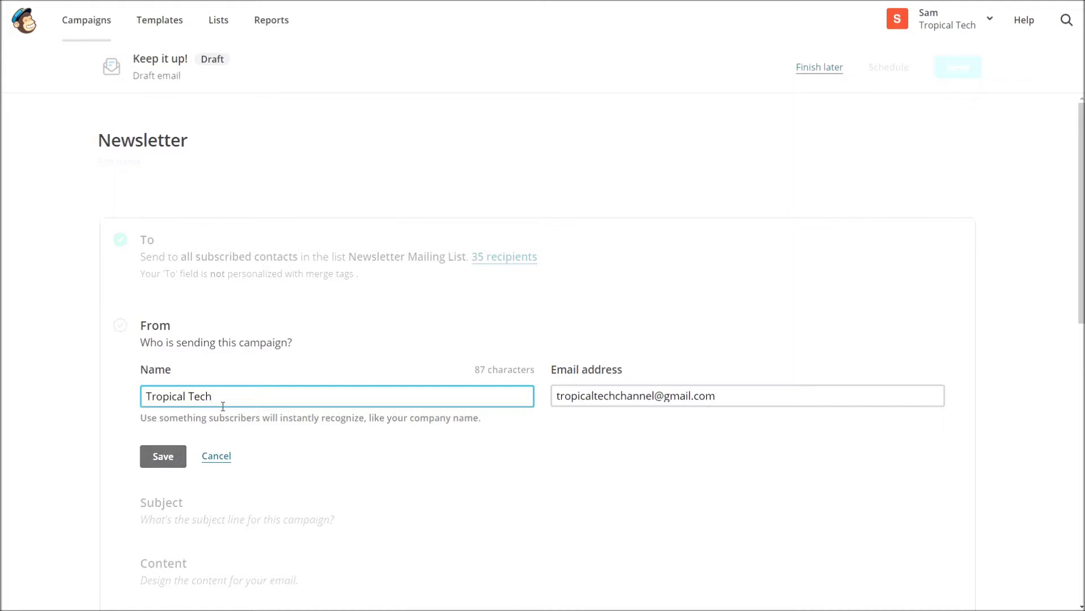
pyautogui.click(168, 457)
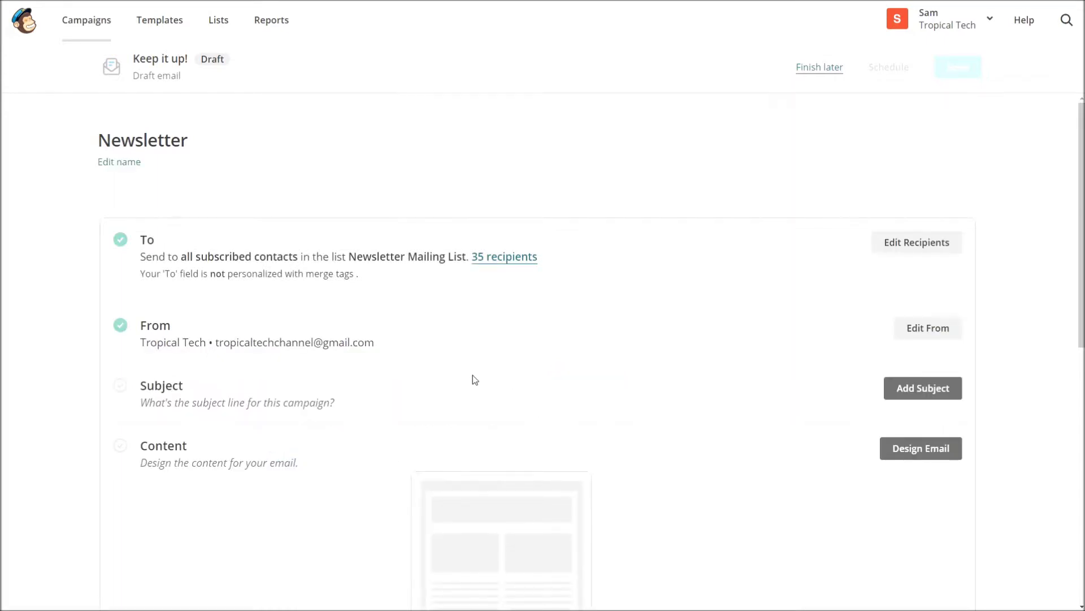
pyautogui.scroll(-2, 474, 375)
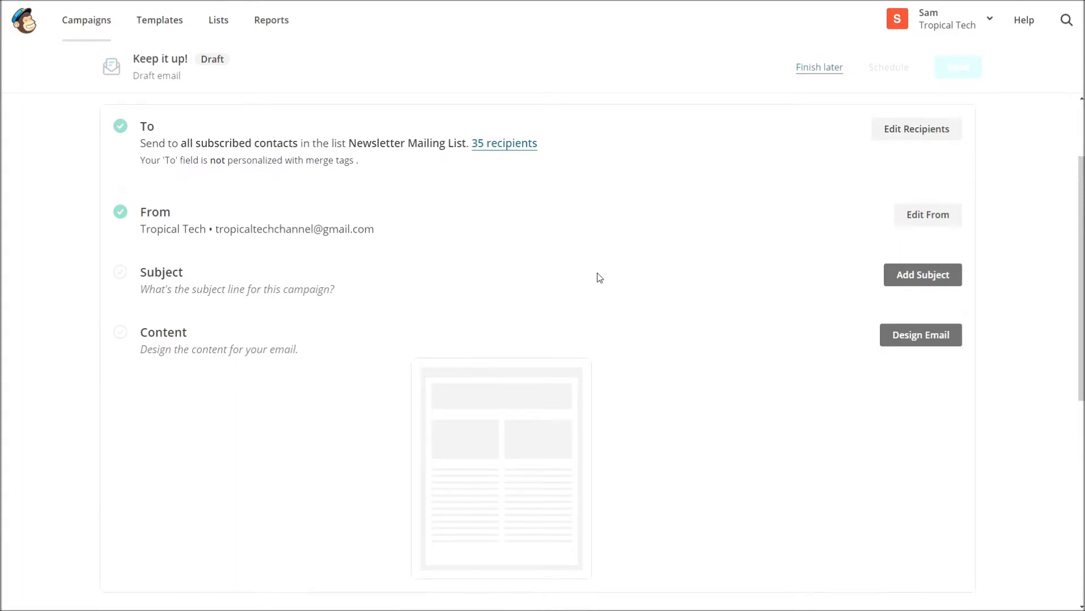
# Open the subject line setup and review the subject-writing tips
pyautogui.click(912, 276)
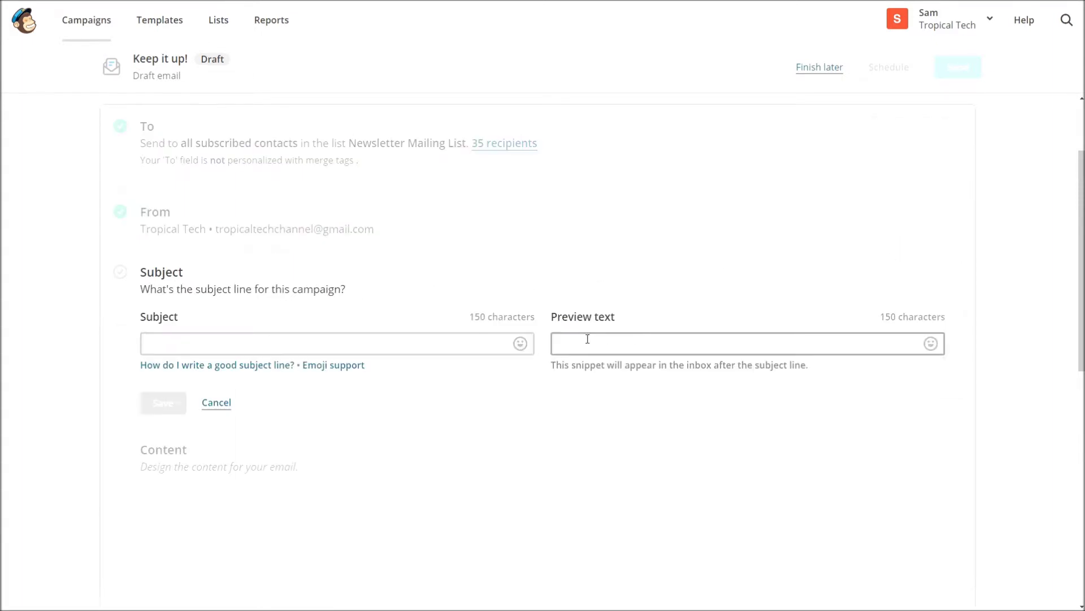
pyautogui.click(449, 345)
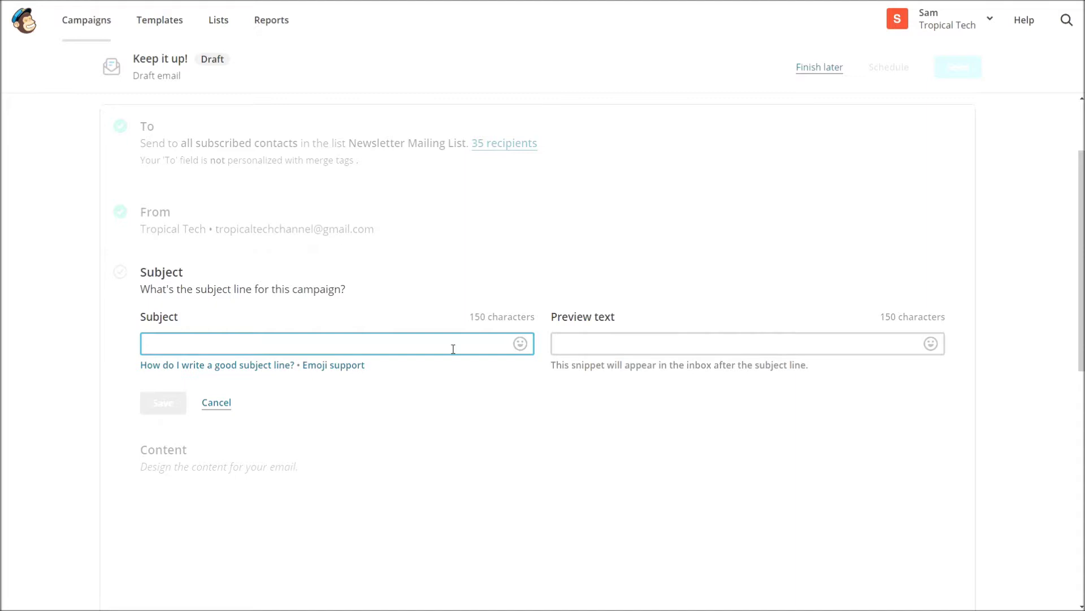
pyautogui.click(266, 366)
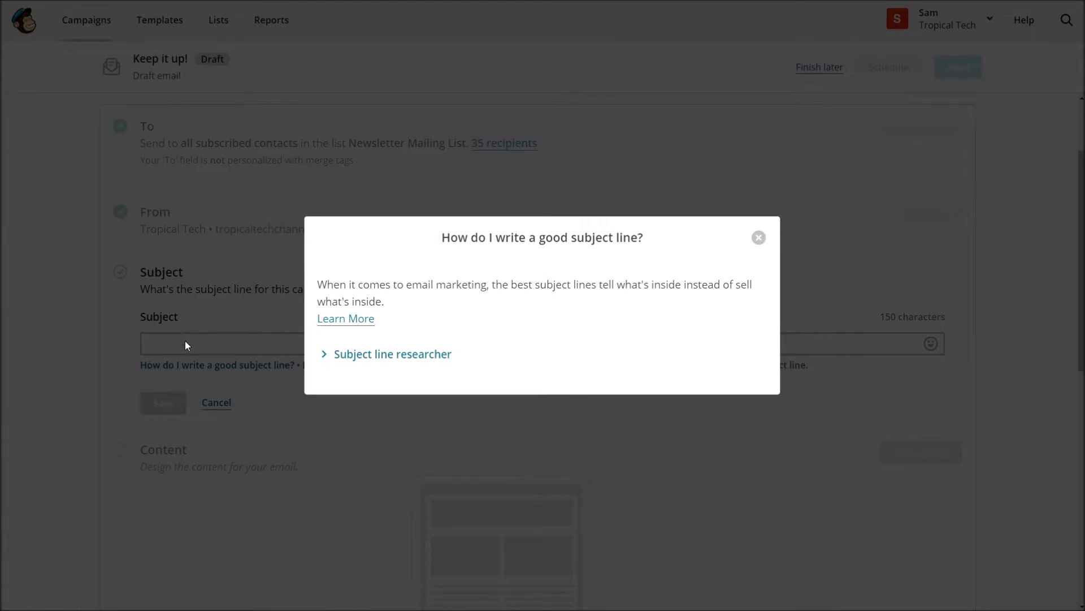
pyautogui.click(759, 237)
pyautogui.click(277, 340)
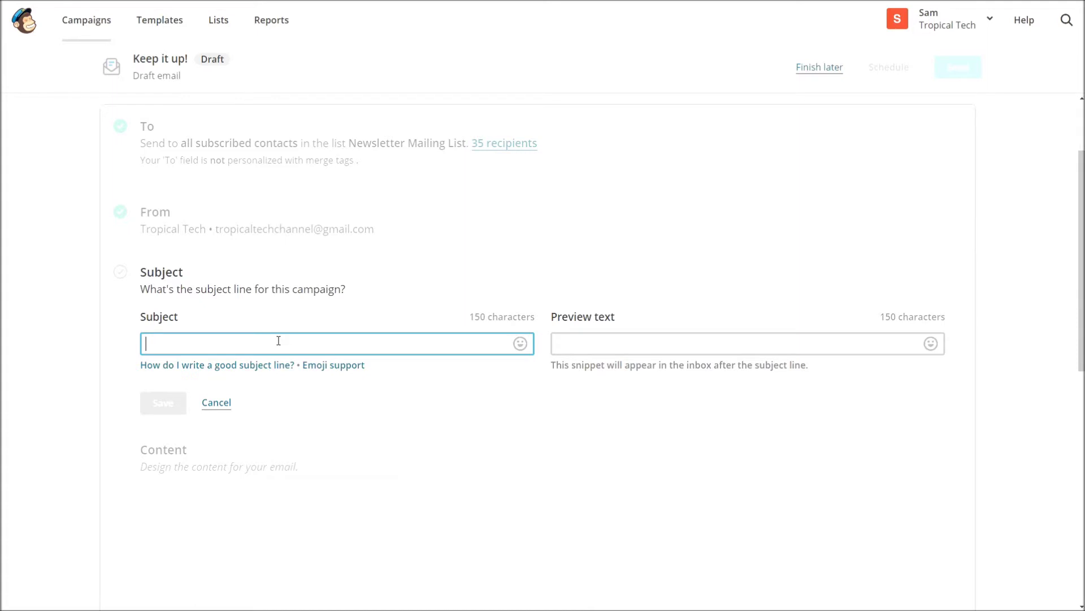
# Enter 'Check out my latest newsletter' and save subject 'Thank you for 1,000 subscribers!' with preview text
pyautogui.write('Check o')
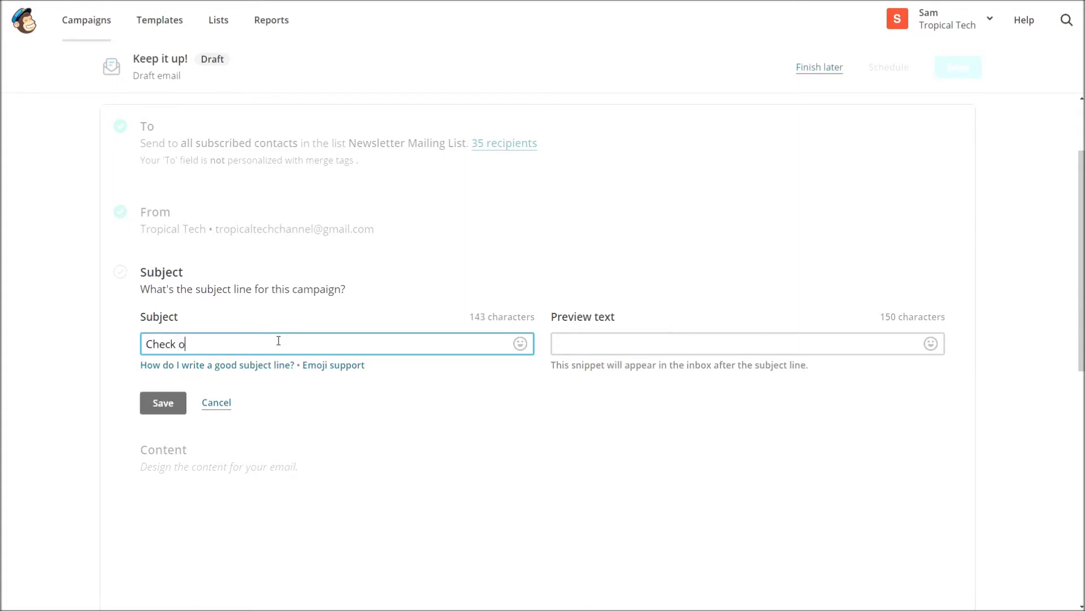
pyautogui.write('ut my latest newsletter')
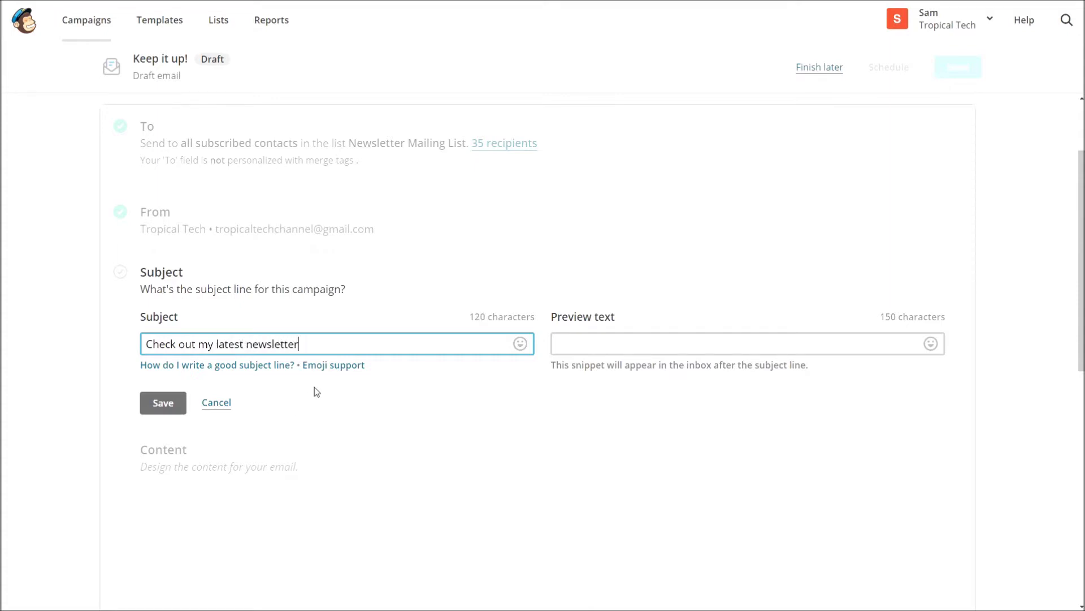
pyautogui.hotkey('ctrl', 'a')
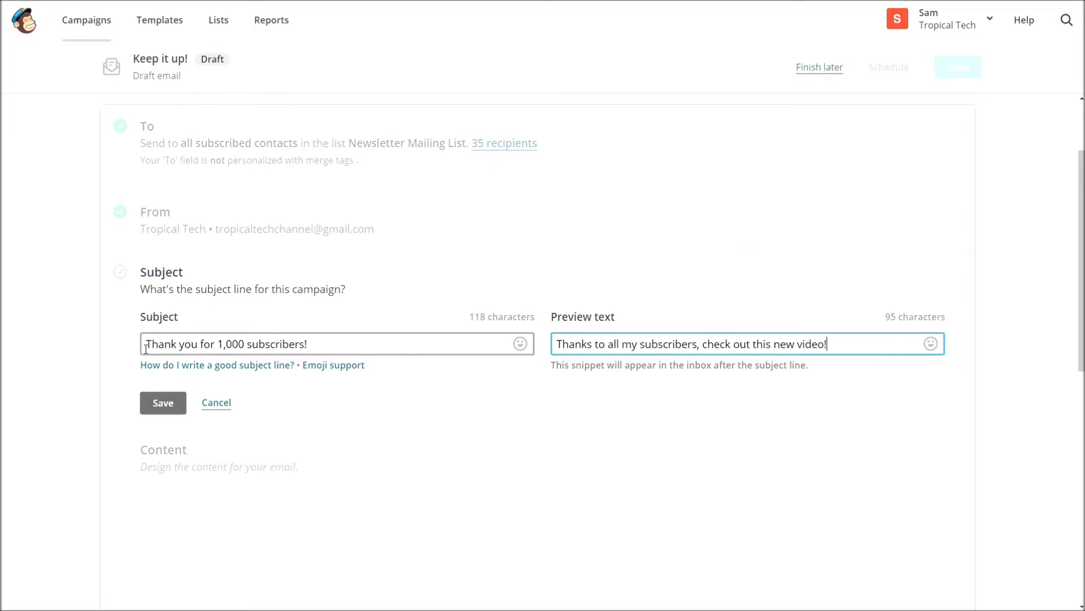
pyautogui.moveTo(145, 345); pyautogui.dragTo(336, 349)
pyautogui.click(337, 349)
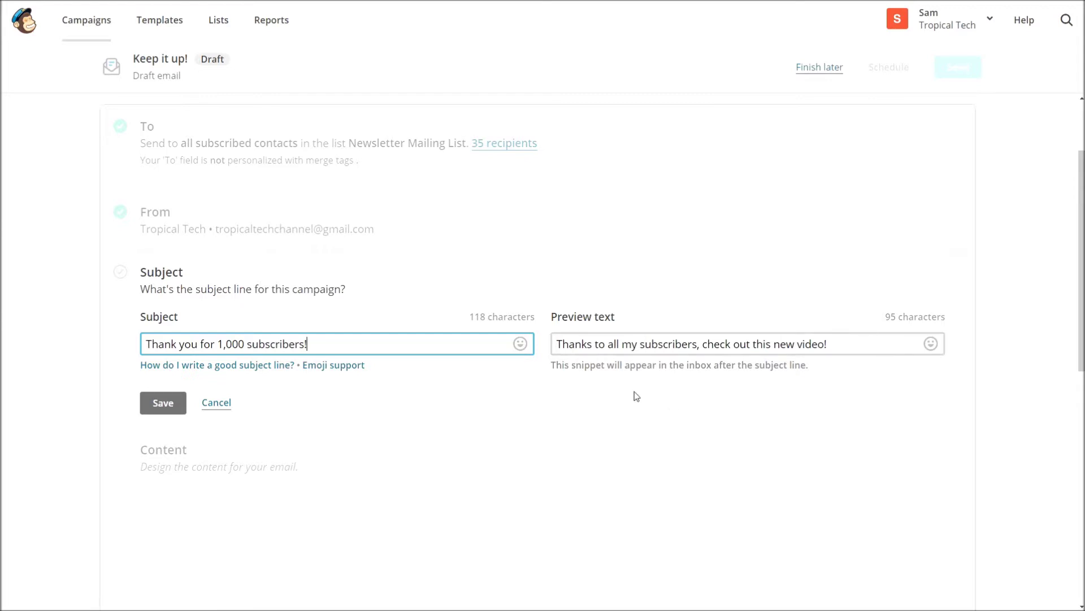
pyautogui.click(154, 402)
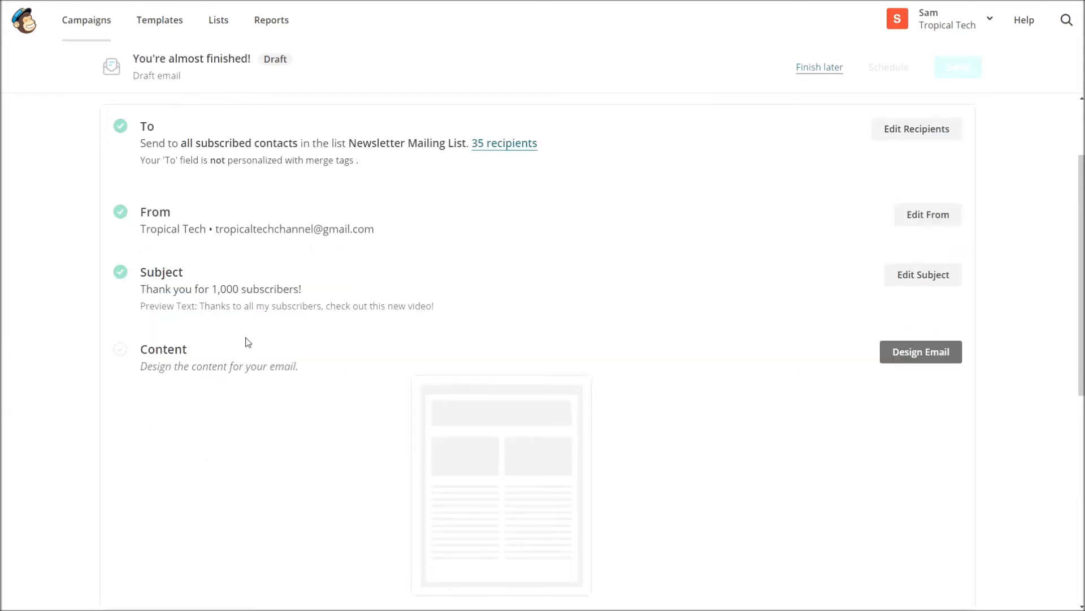
pyautogui.scroll(-2, 248, 341)
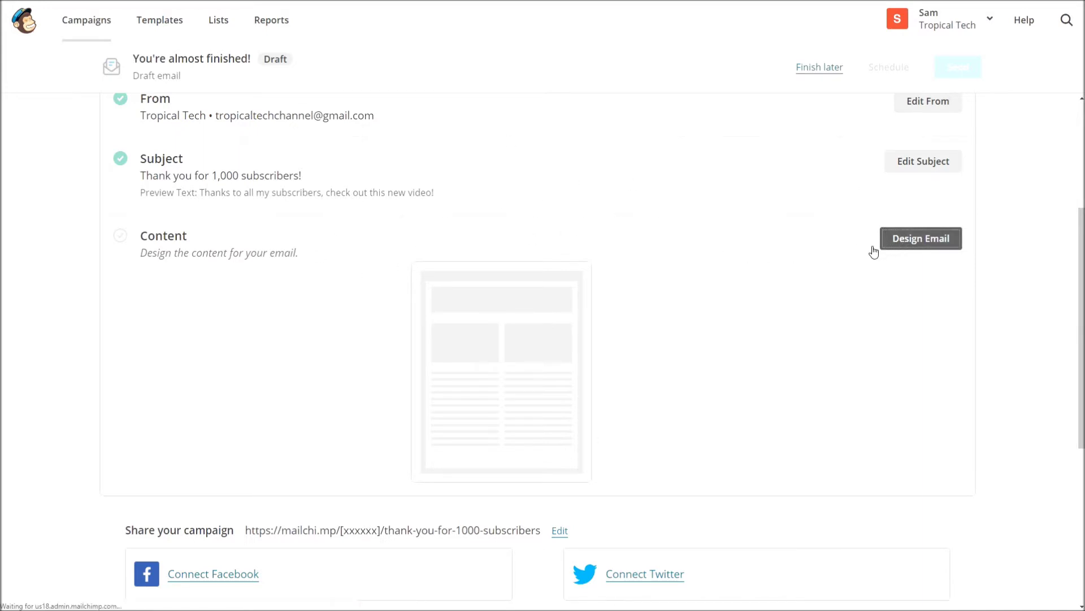
# Choose Test Template from the Saved templates as the email design and Save & Close
pyautogui.scroll(-3, 158, 199)
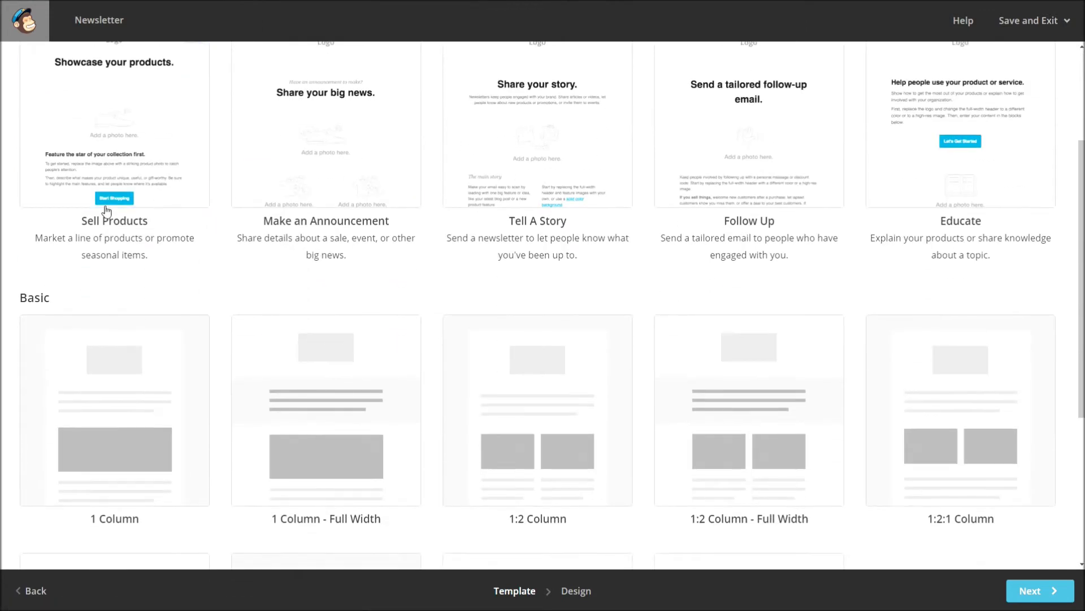
pyautogui.scroll(3, 92, 378)
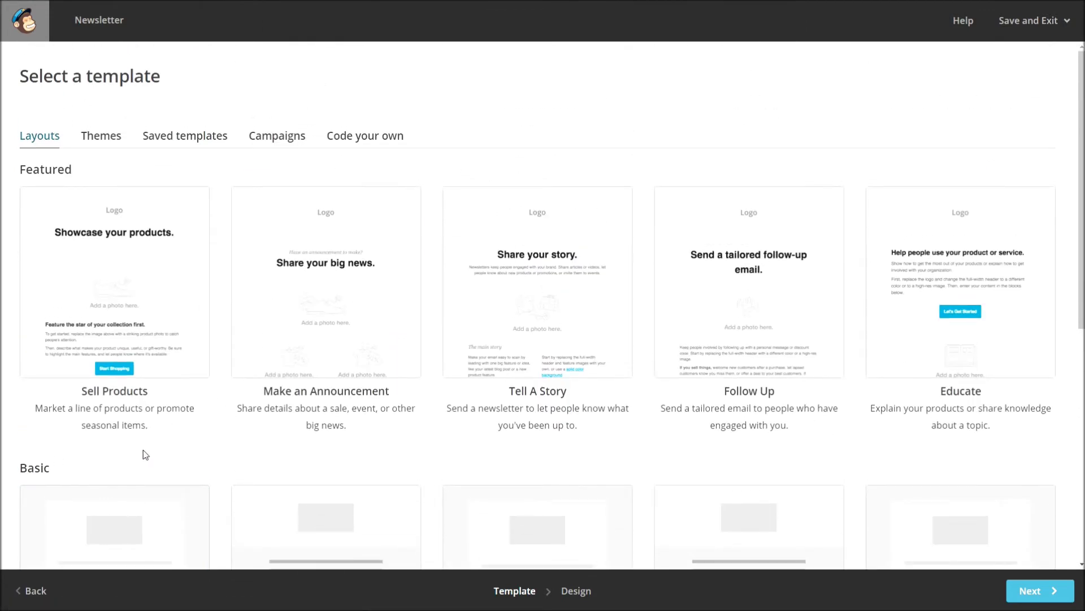
pyautogui.scroll(-2, 204, 261)
pyautogui.scroll(2, 382, 247)
pyautogui.click(110, 139)
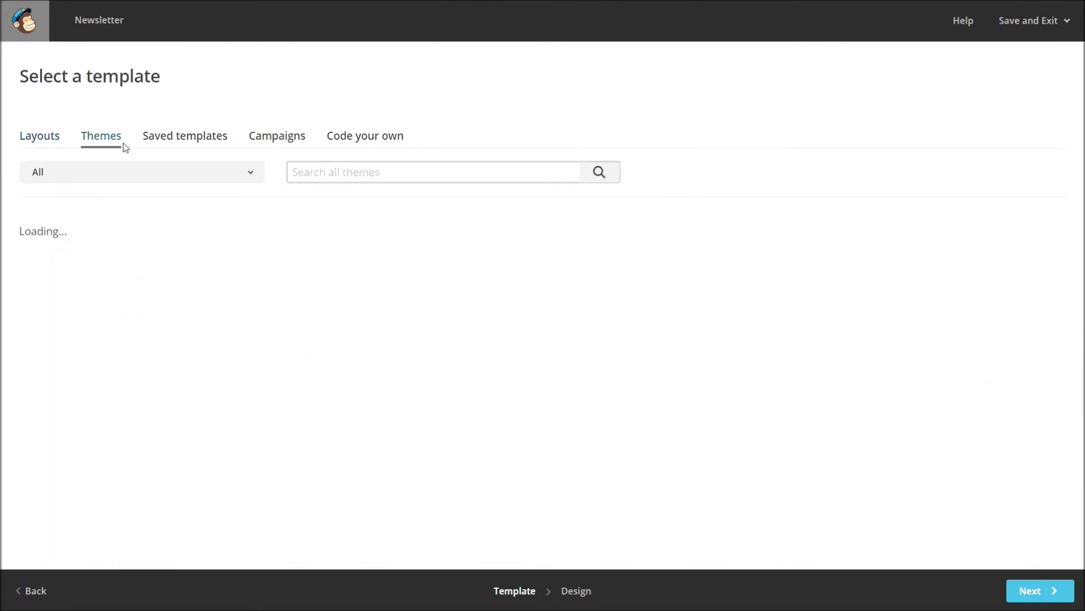
pyautogui.scroll(-3, 277, 344)
pyautogui.scroll(3, 281, 345)
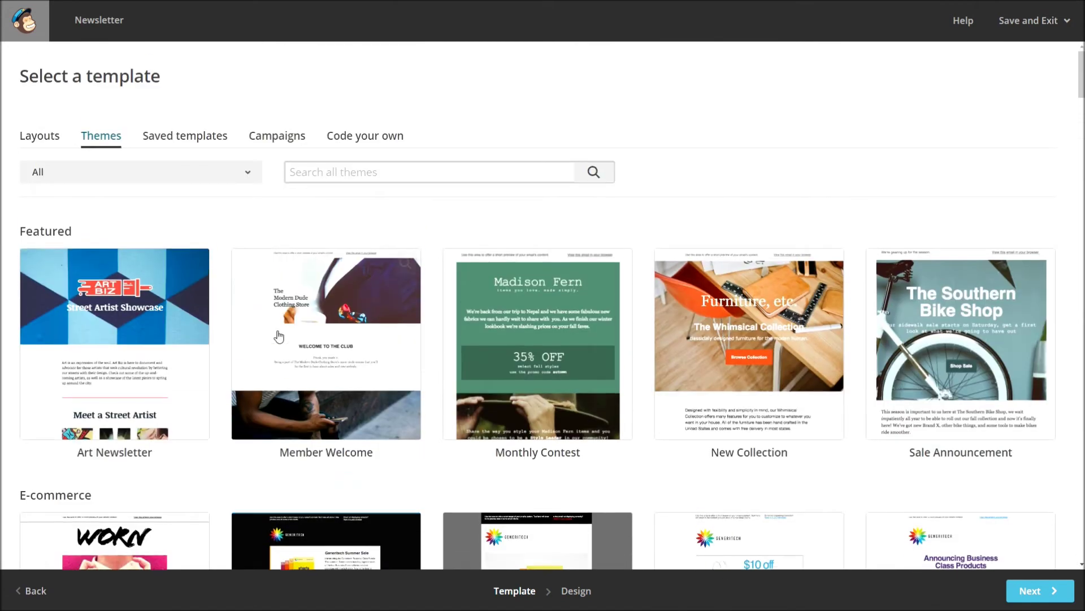
pyautogui.click(182, 137)
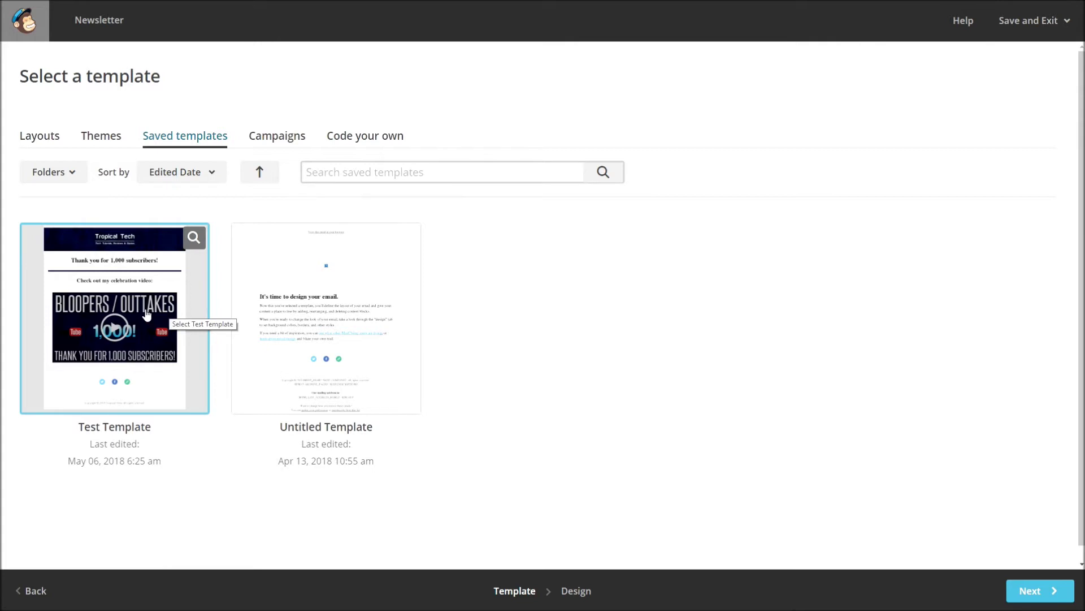
pyautogui.click(164, 301)
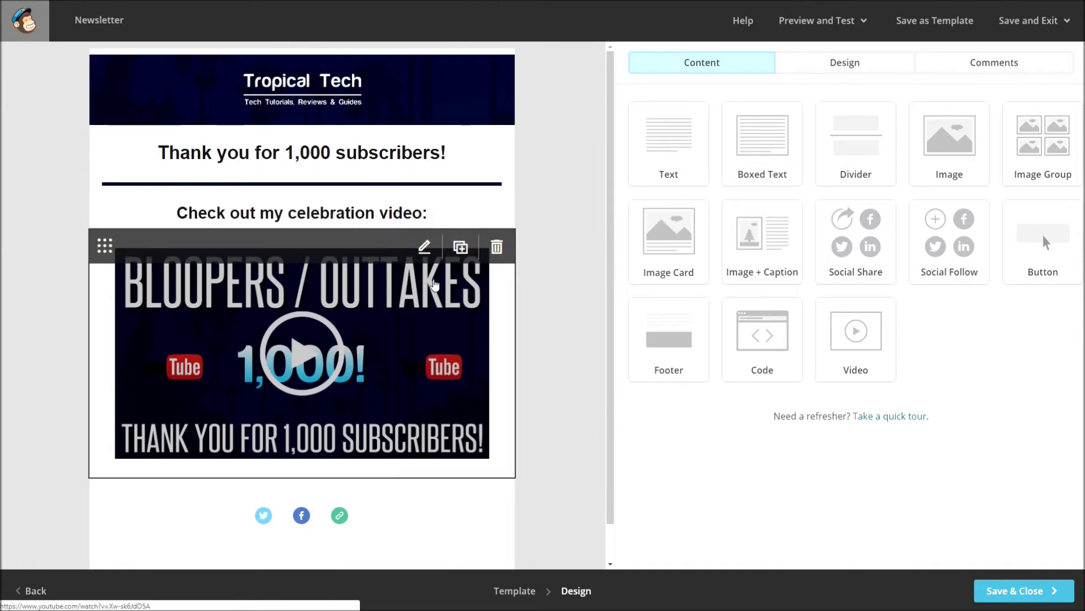
pyautogui.scroll(-1, 549, 284)
pyautogui.scroll(1, 549, 284)
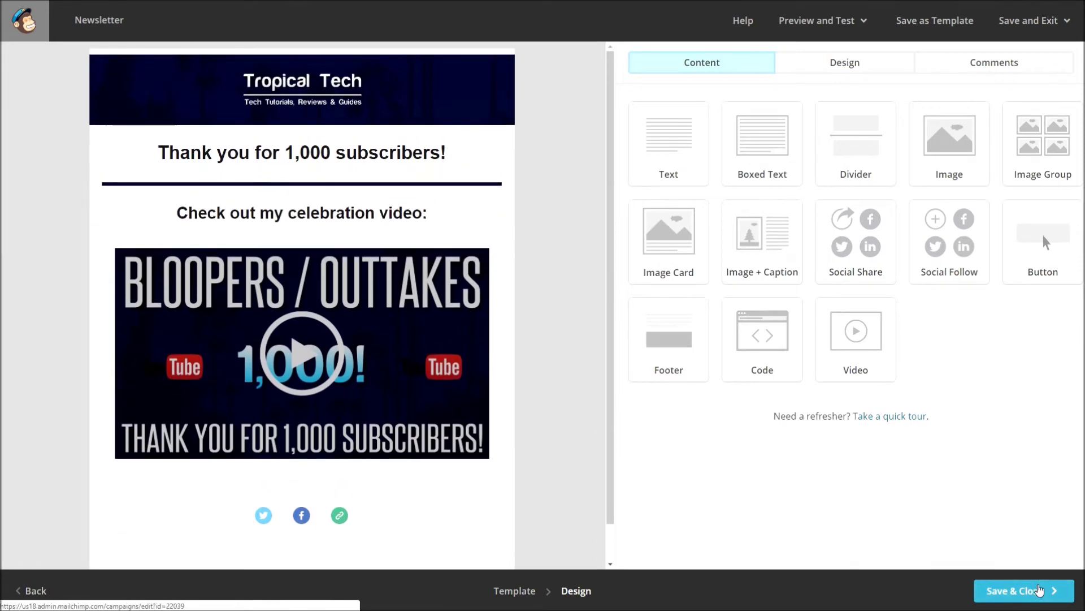
pyautogui.click(1039, 589)
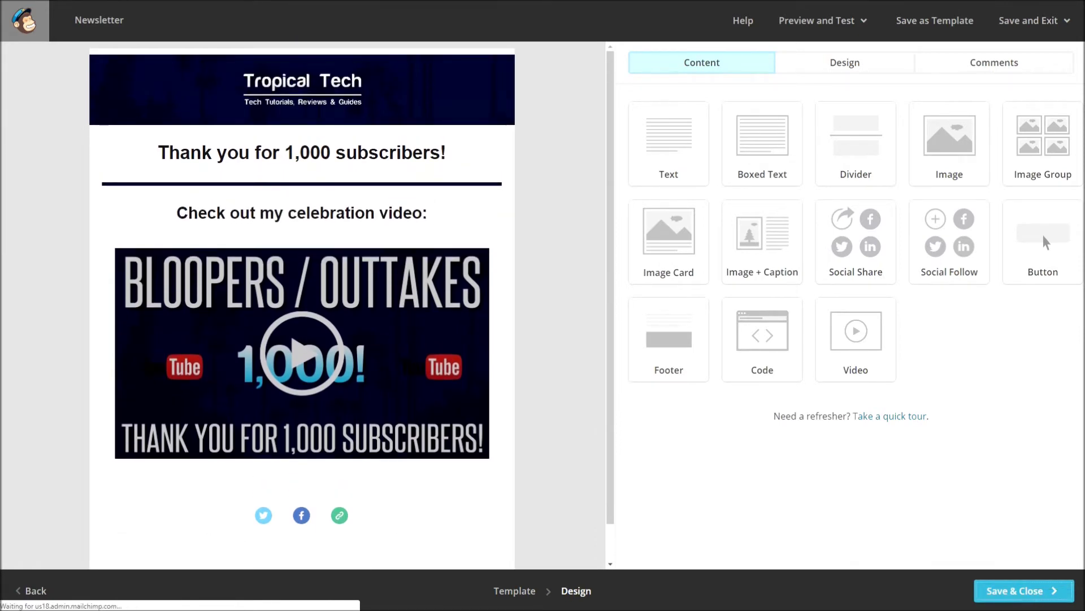
# Scroll through the campaign checklist to confirm To, From, Subject and Content are complete
pyautogui.scroll(-2, 633, 370)
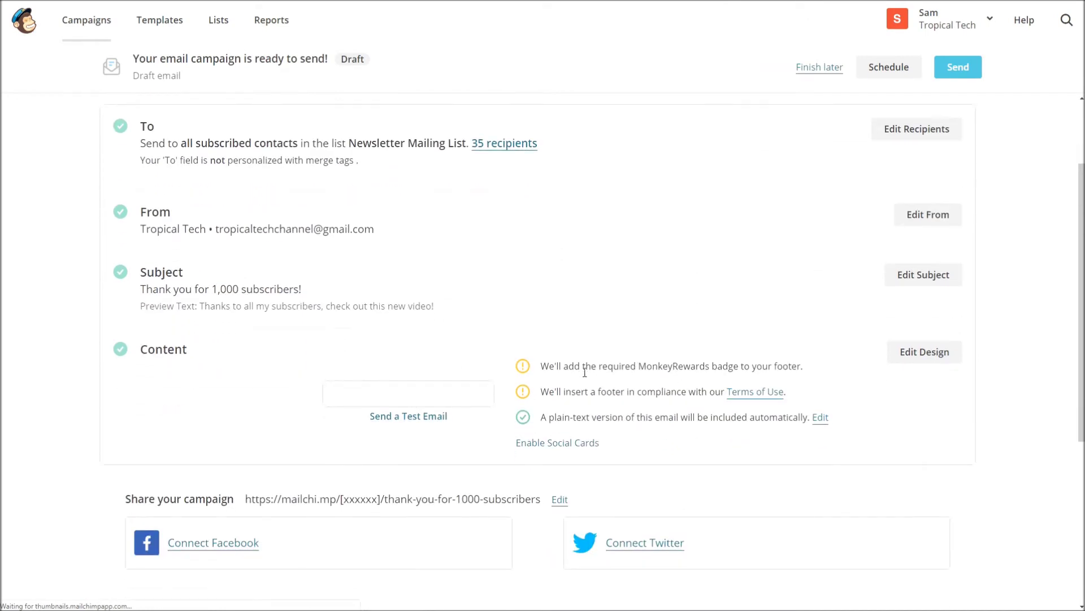
pyautogui.scroll(-1, 596, 380)
pyautogui.moveTo(421, 371)
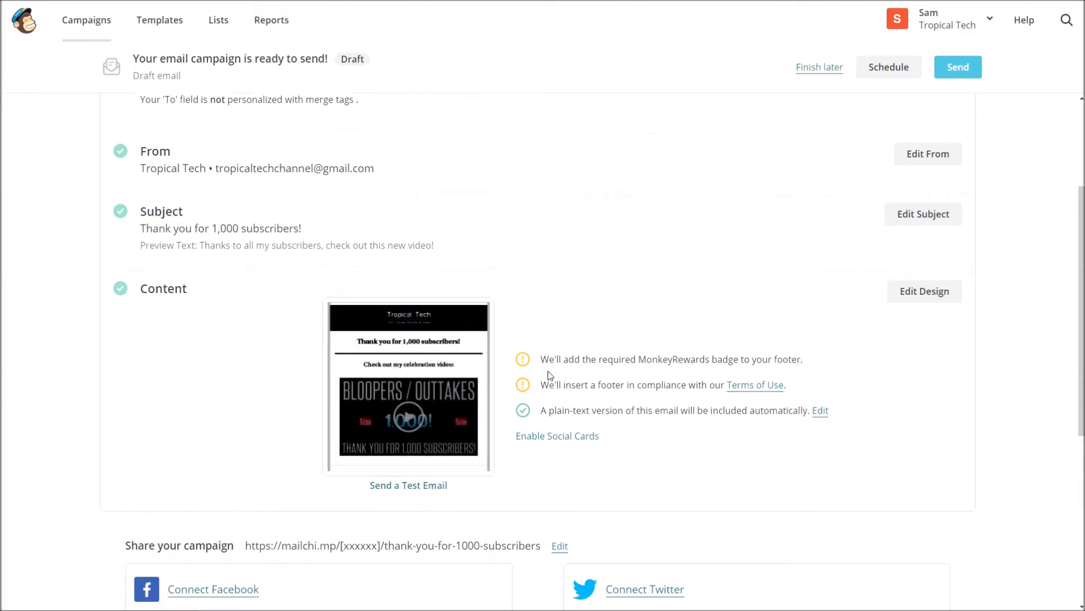
pyautogui.scroll(-1, 553, 256)
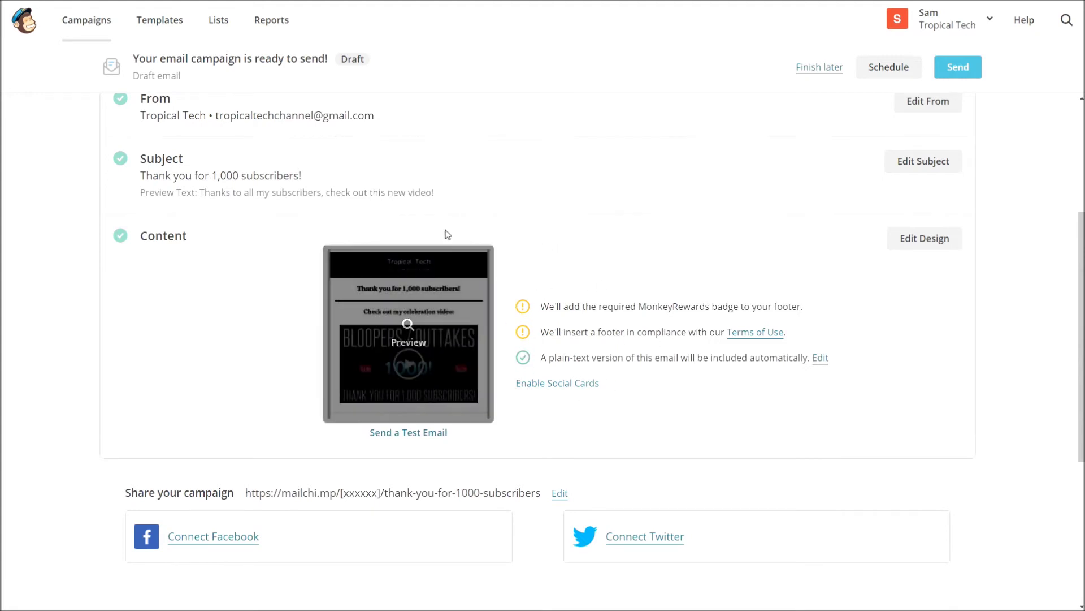
pyautogui.scroll(-2, 645, 281)
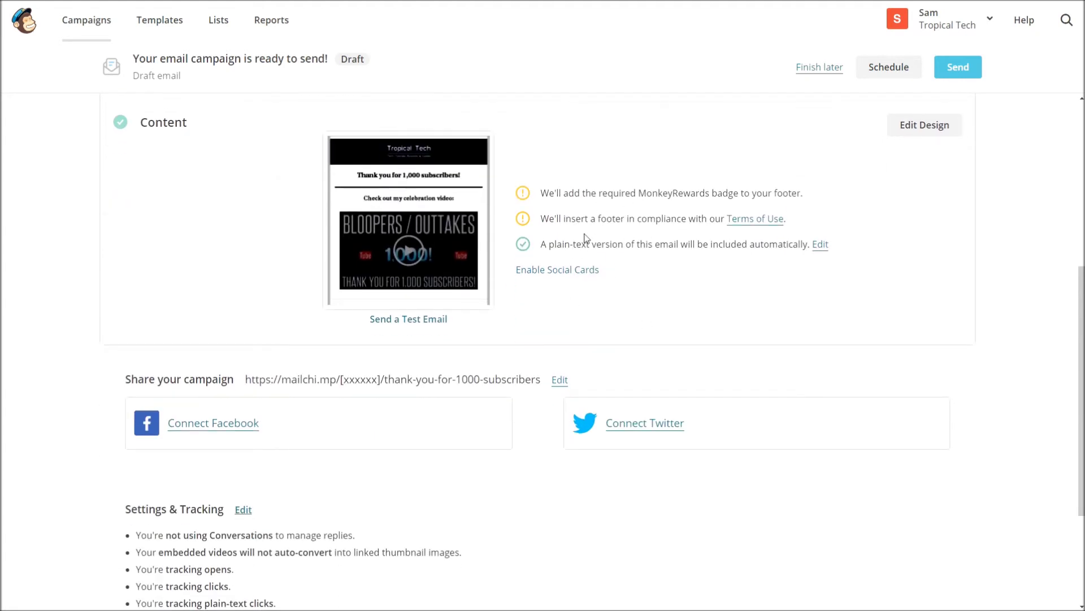
pyautogui.scroll(5, 604, 299)
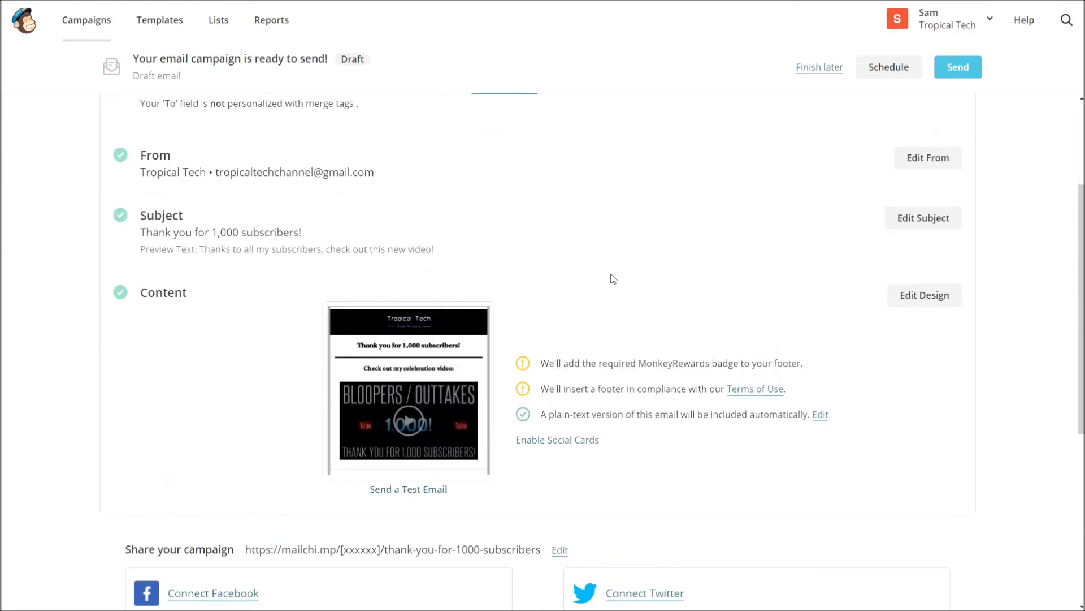
pyautogui.scroll(-3, 495, 318)
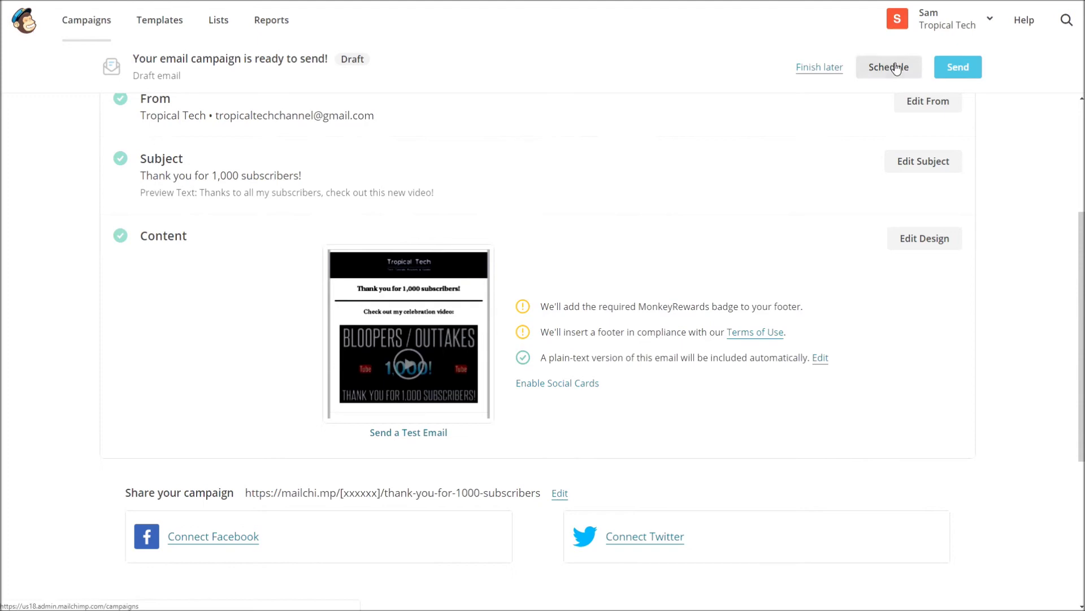
pyautogui.click(891, 74)
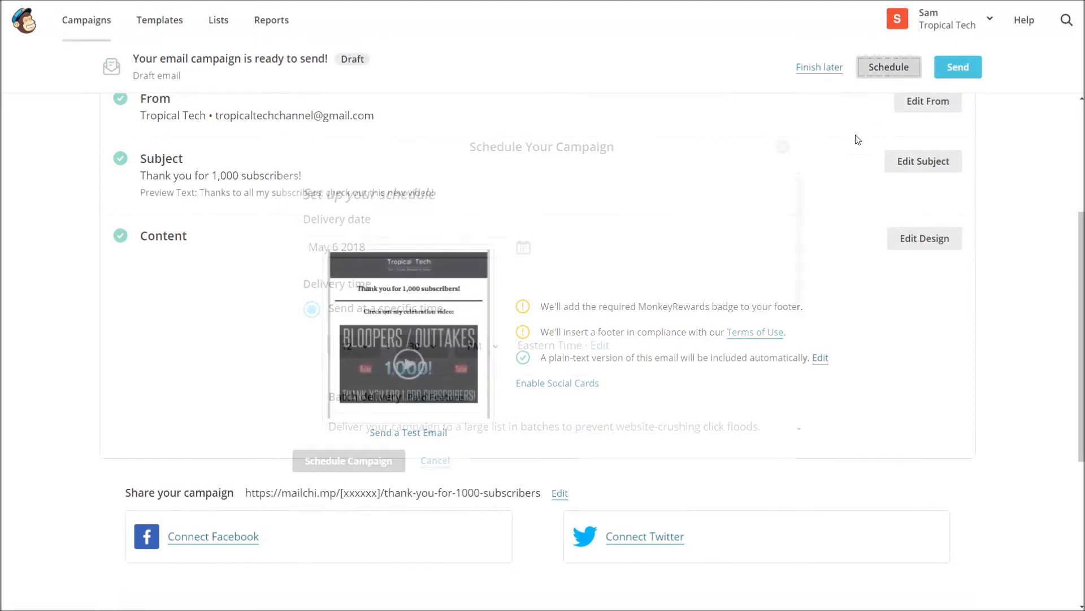
pyautogui.scroll(-2, 430, 305)
pyautogui.scroll(2, 417, 289)
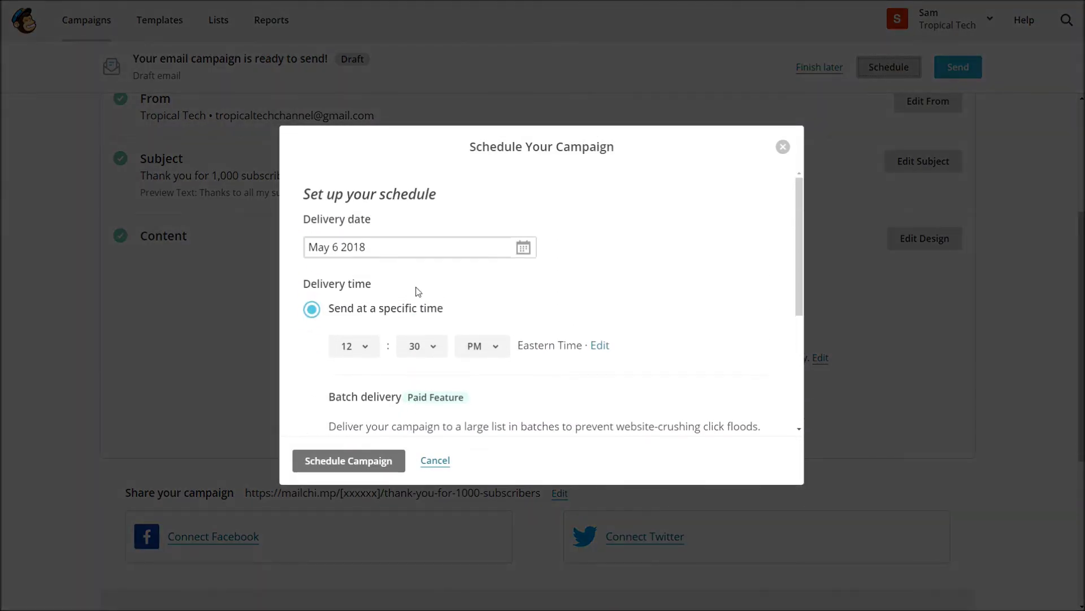
pyautogui.click(783, 148)
pyautogui.scroll(3, 864, 140)
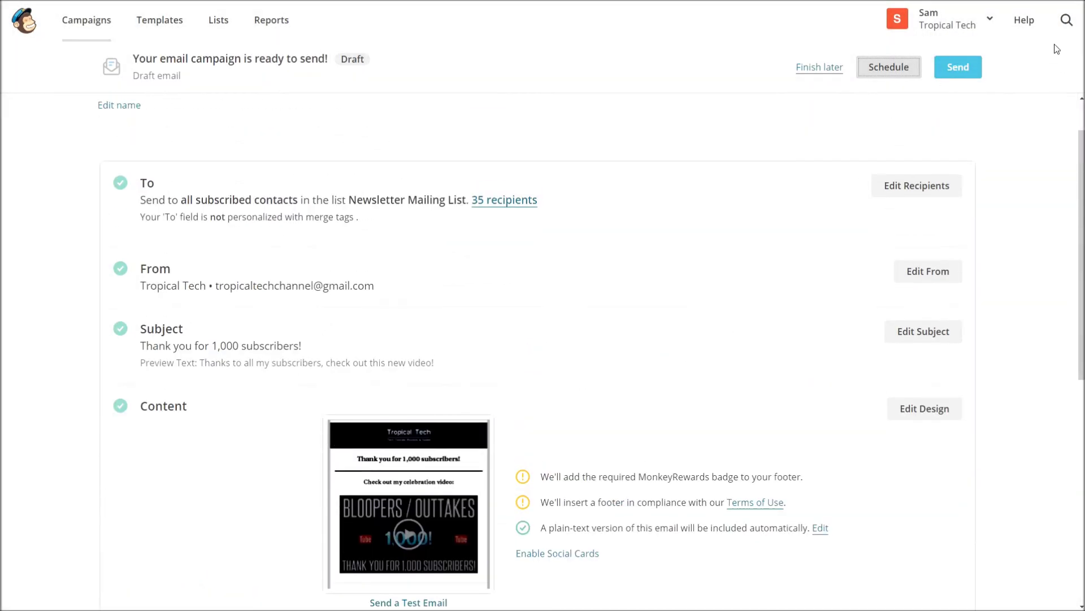
pyautogui.click(978, 75)
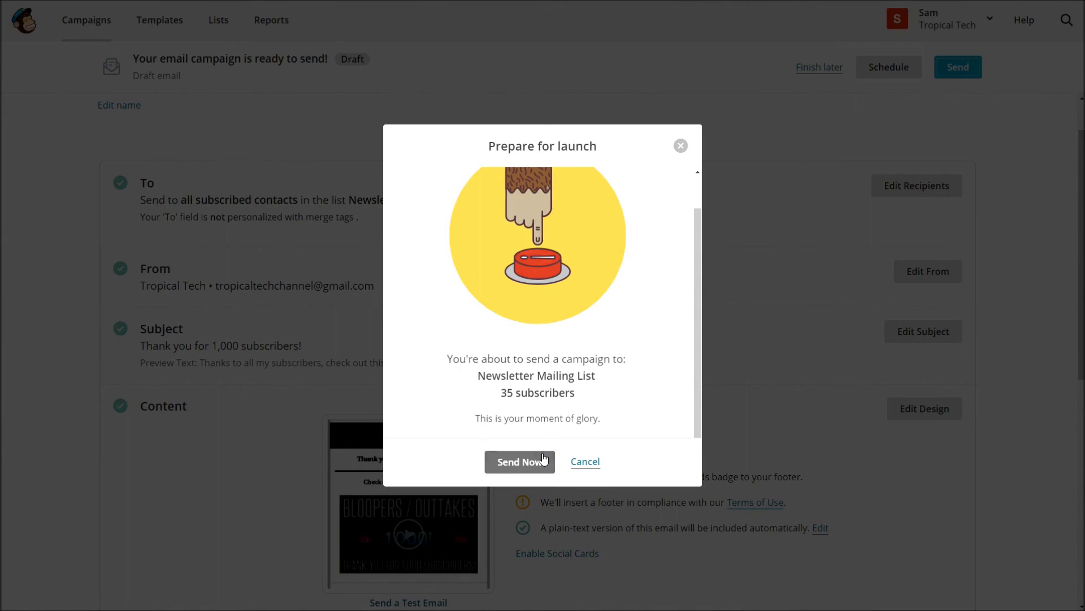
pyautogui.click(681, 146)
pyautogui.scroll(-3, 350, 179)
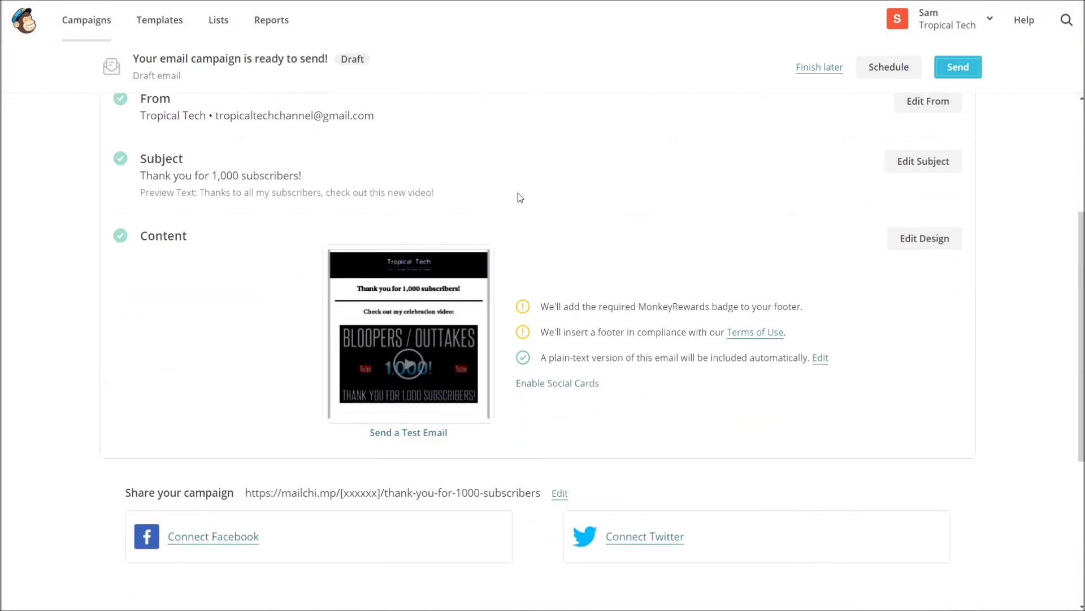
pyautogui.scroll(3, 511, 197)
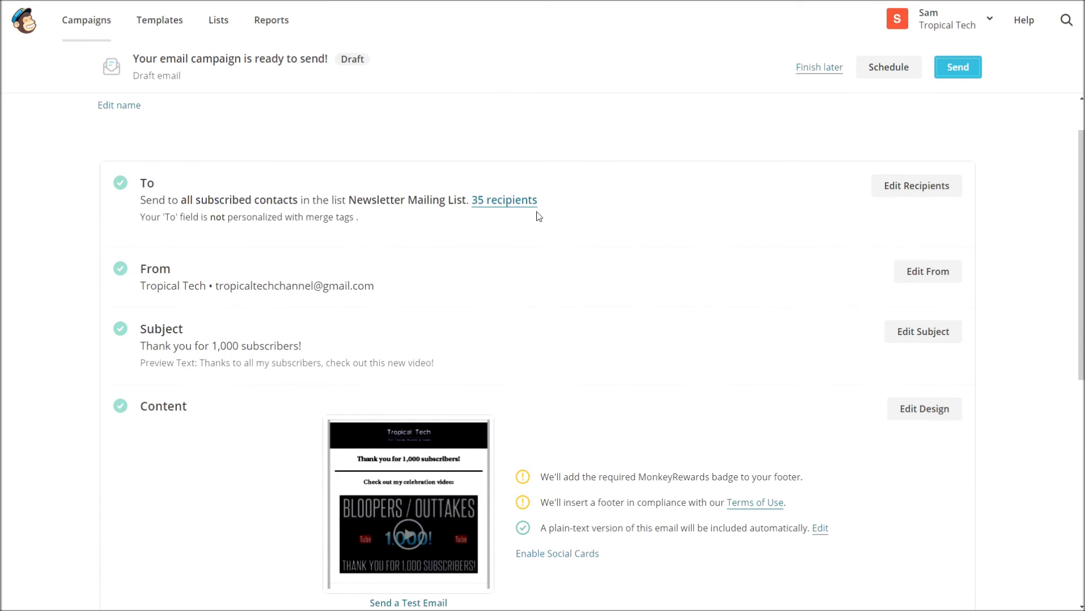
pyautogui.click(520, 201)
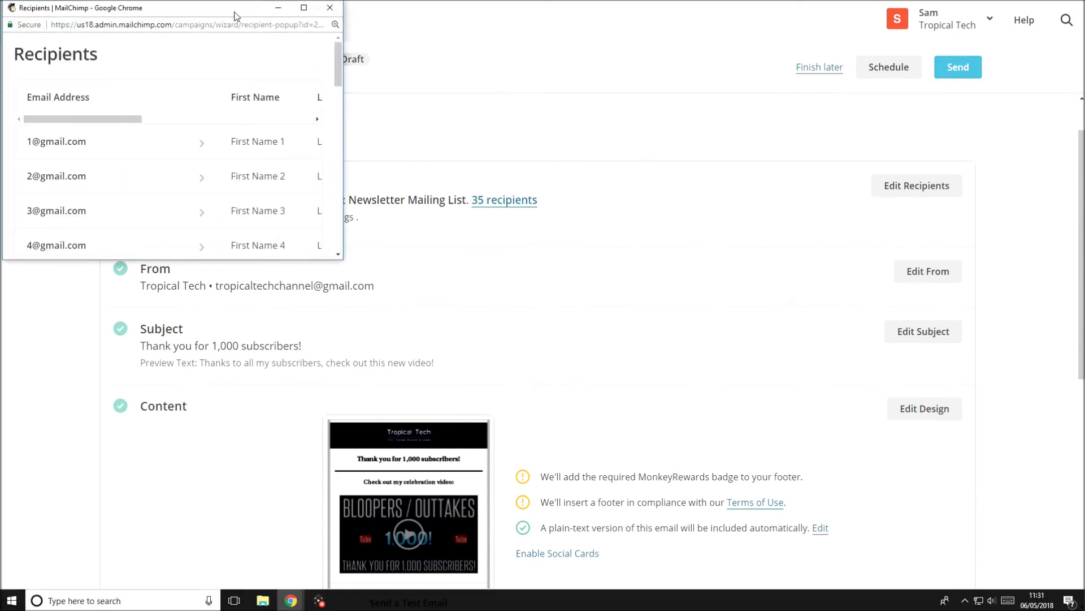
pyautogui.scroll(-1, 213, 141)
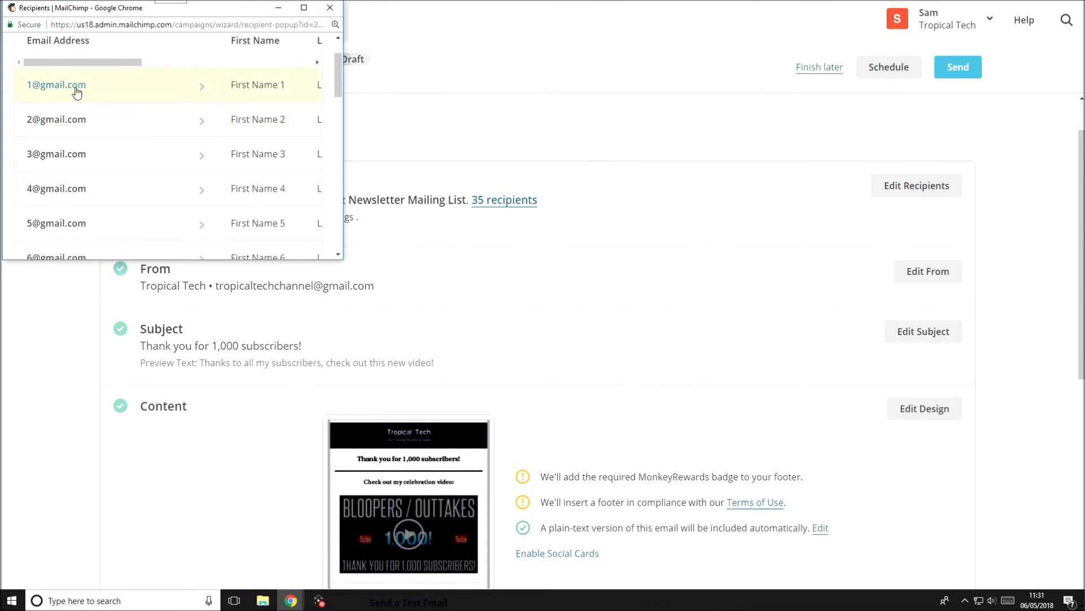
pyautogui.click(330, 7)
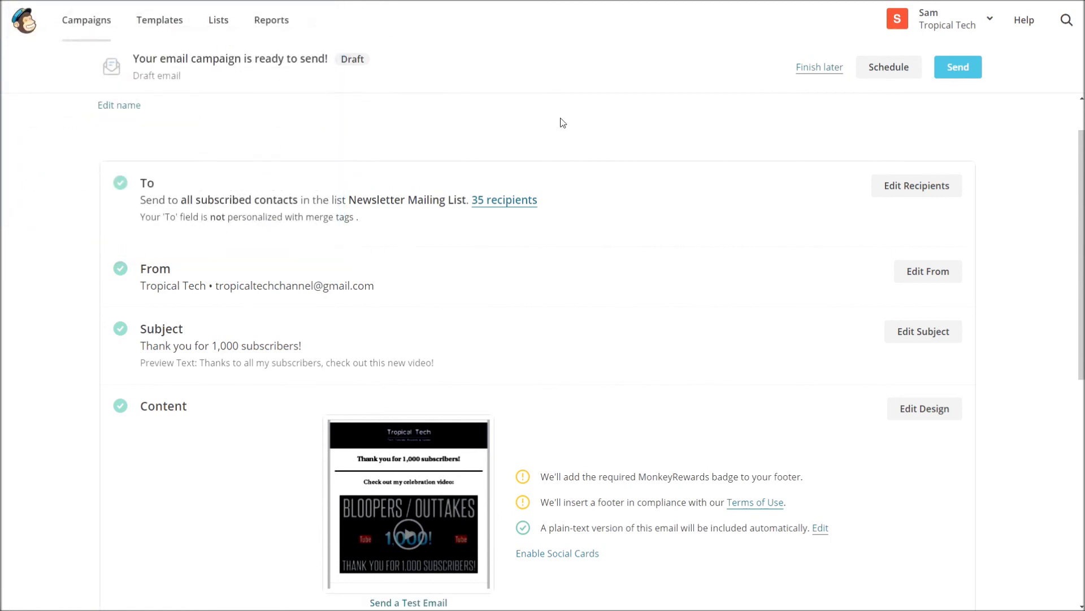
pyautogui.scroll(-3, 566, 169)
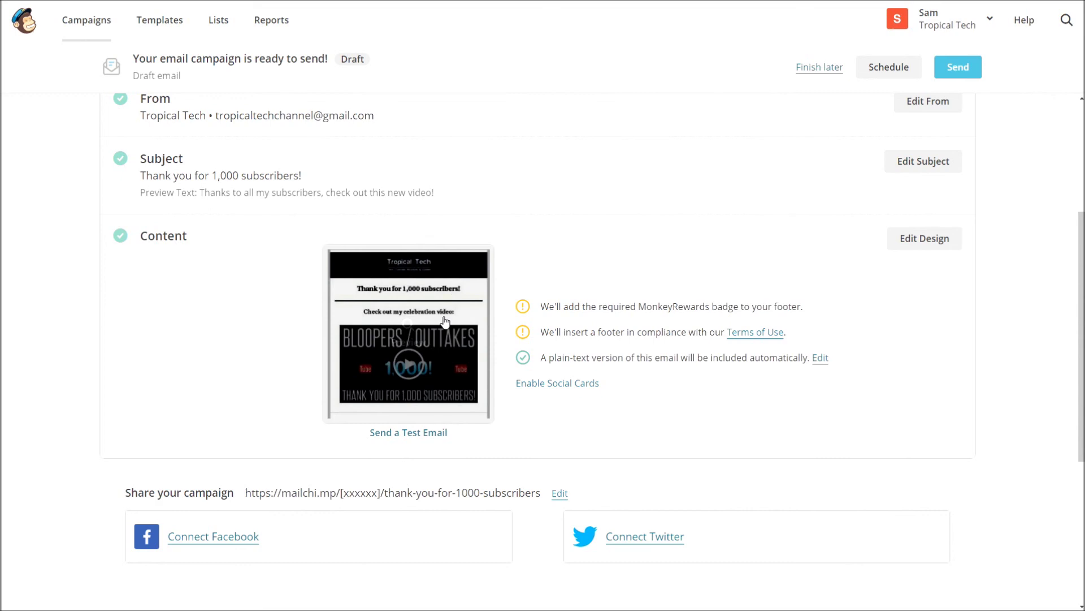
pyautogui.scroll(4, 727, 184)
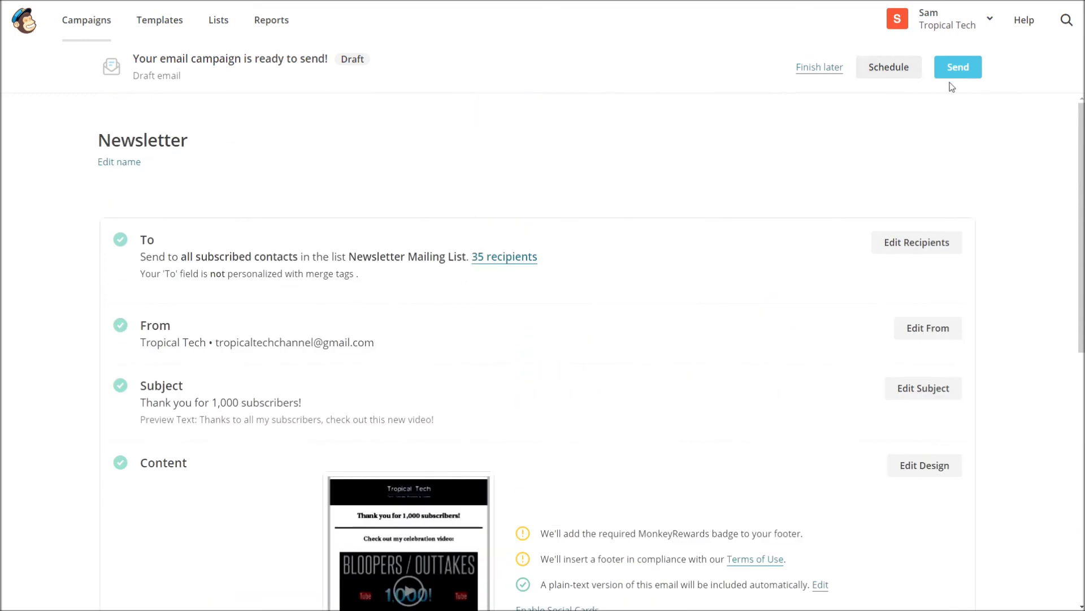
pyautogui.scroll(-3, 488, 226)
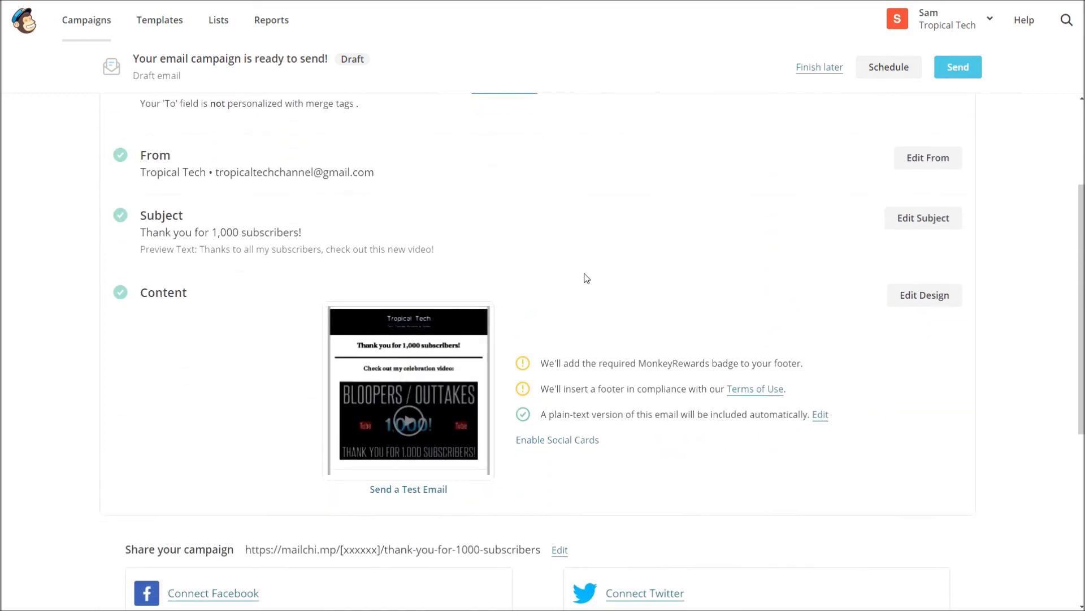
pyautogui.scroll(-3, 594, 271)
pyautogui.scroll(4, 749, 208)
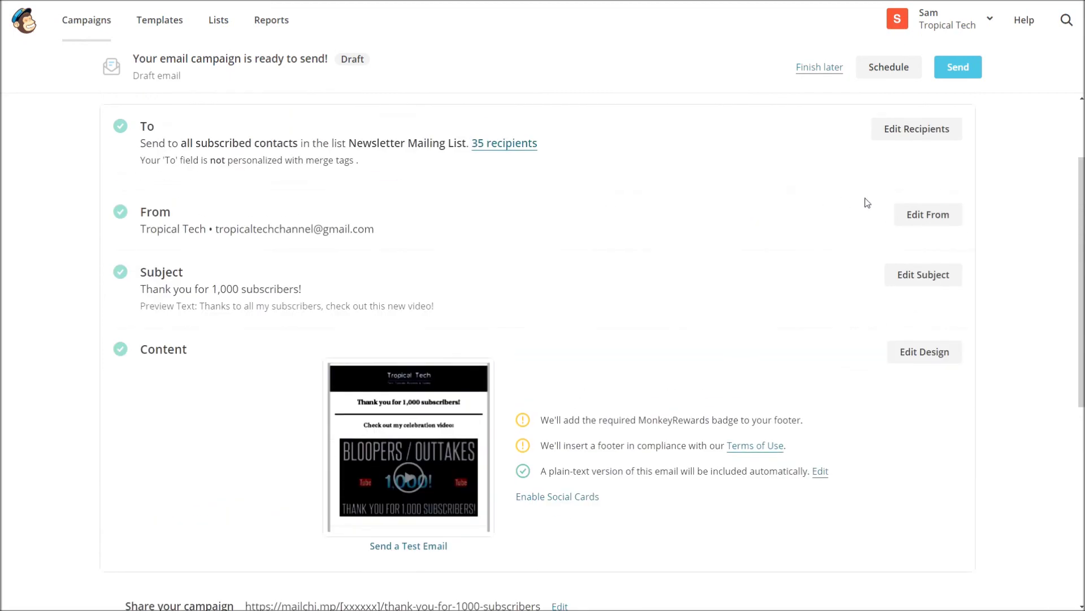
pyautogui.scroll(2, 868, 203)
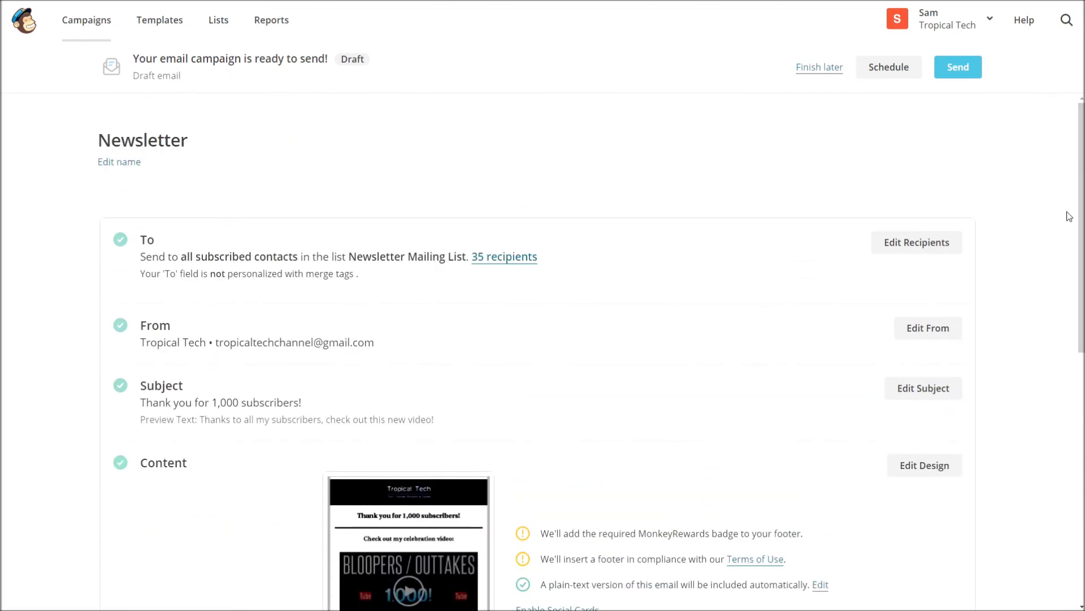